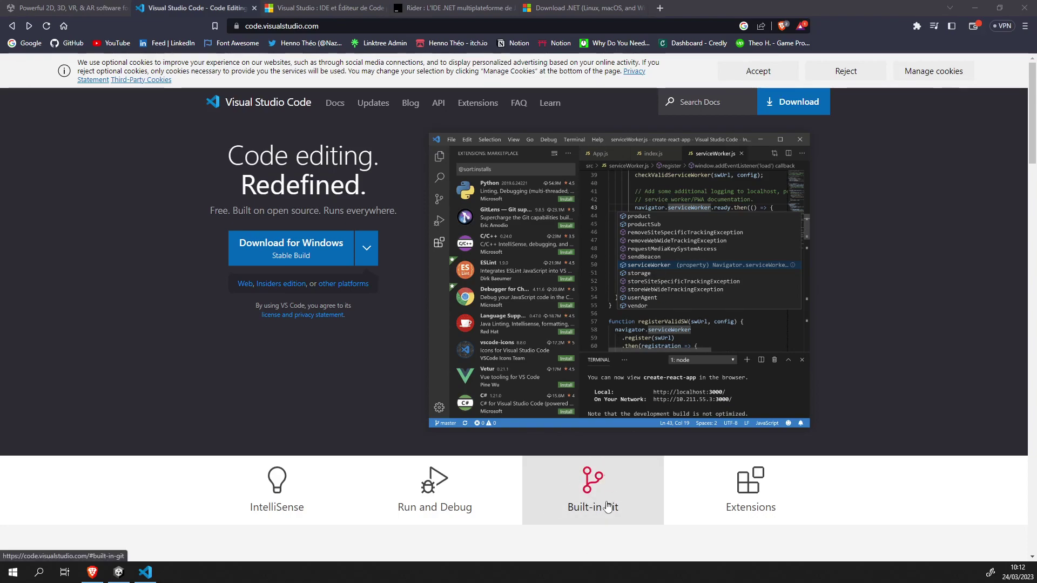
- Review the Visual Studio Code home page, highlighting its tagline and viewing the download options for each operating system
scroll(585, 475, down, 1)
scroll(584, 475, down, 1)
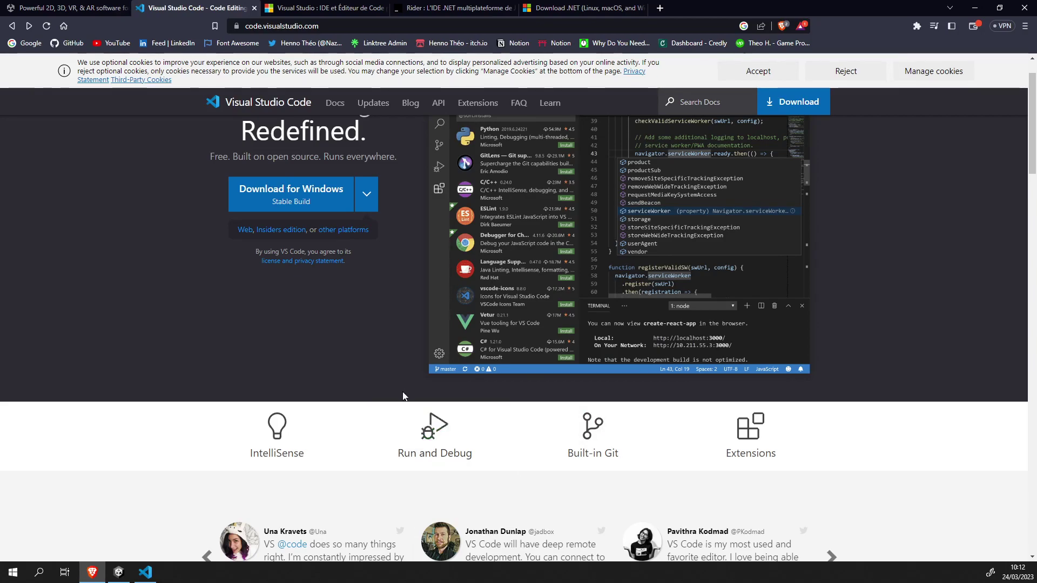
scroll(351, 397, up, 1)
drag(226, 154, 298, 223)
click(298, 222)
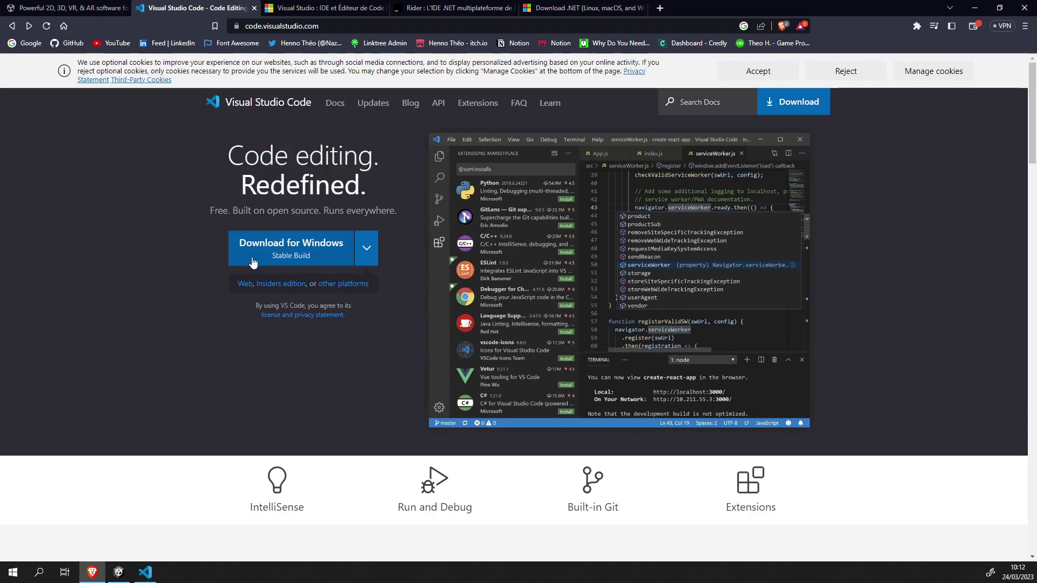
click(367, 248)
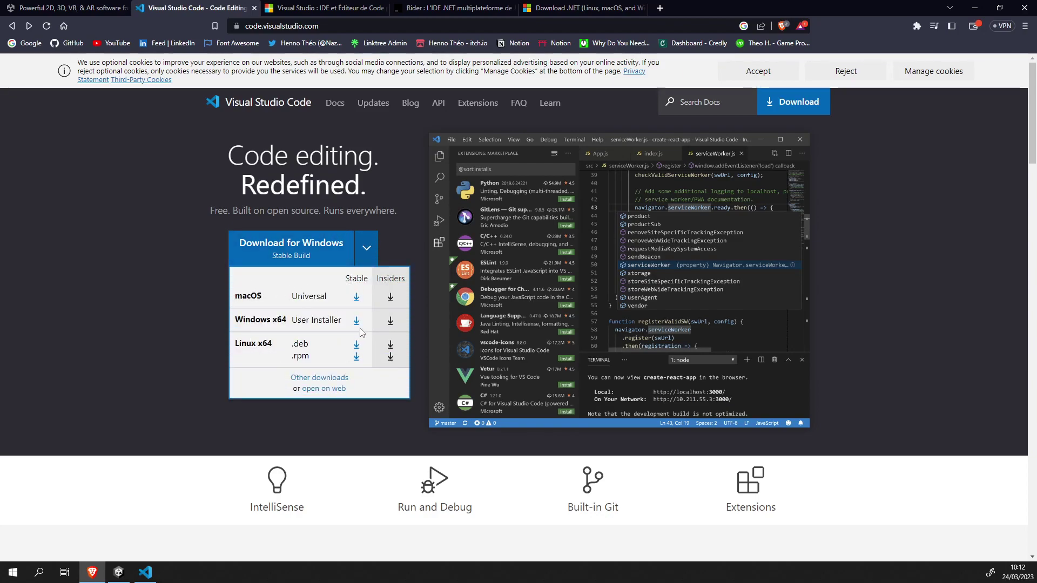
click(157, 244)
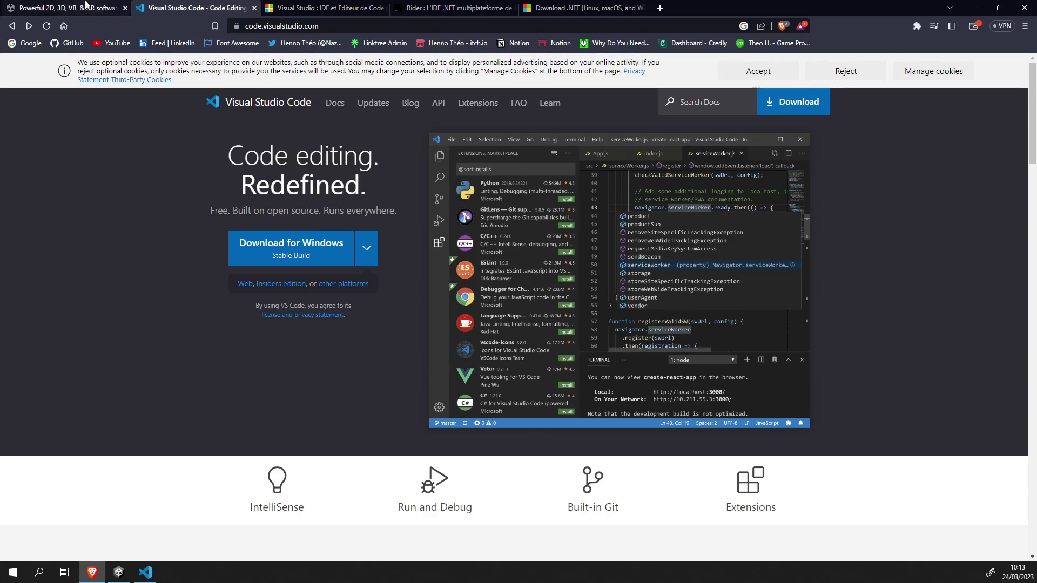
- Examine Unity's Individual plans in the Unity Store, highlighting the Personal and Student titles and the Student plan's free assets benefit
click(127, 7)
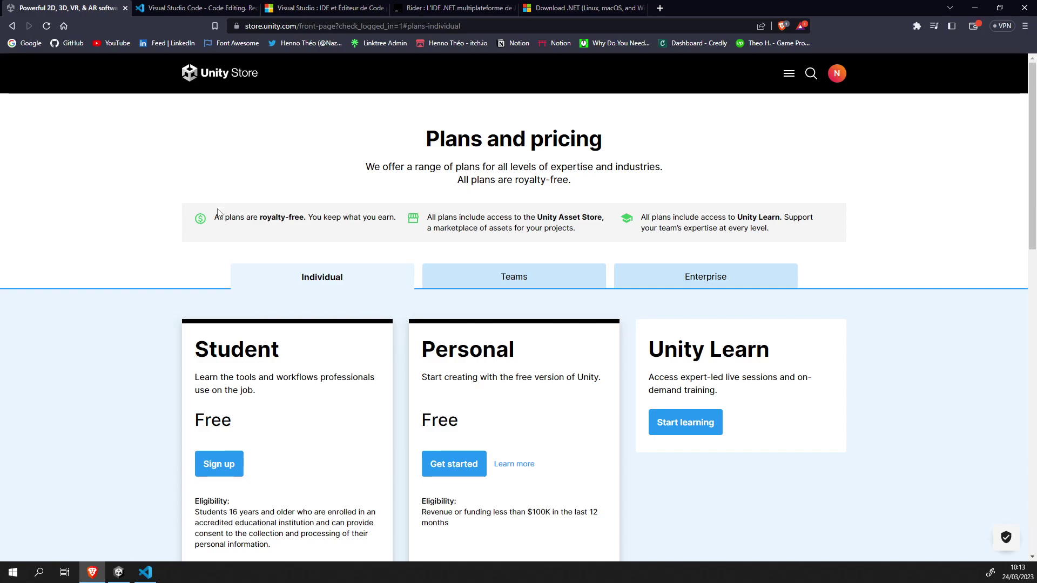
scroll(319, 291, down, 2)
drag(422, 237, 518, 247)
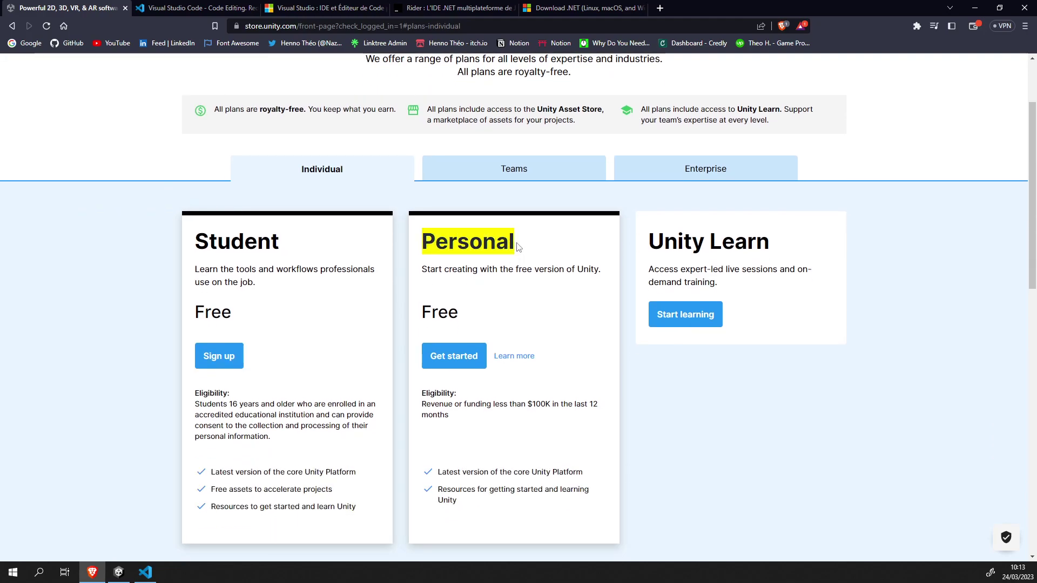
click(518, 247)
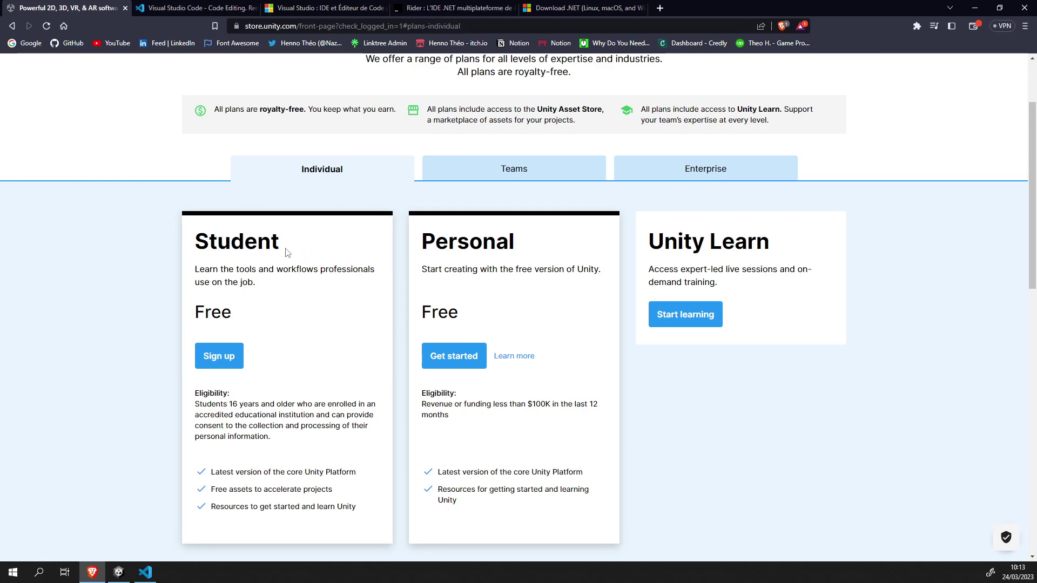
drag(289, 250, 176, 250)
click(196, 243)
drag(209, 489, 341, 497)
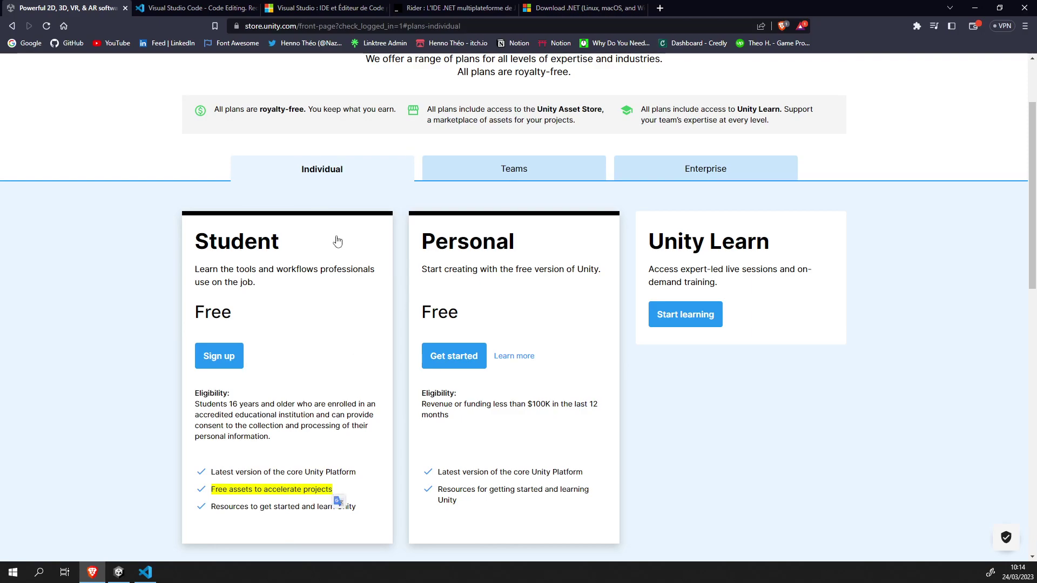
click(296, 251)
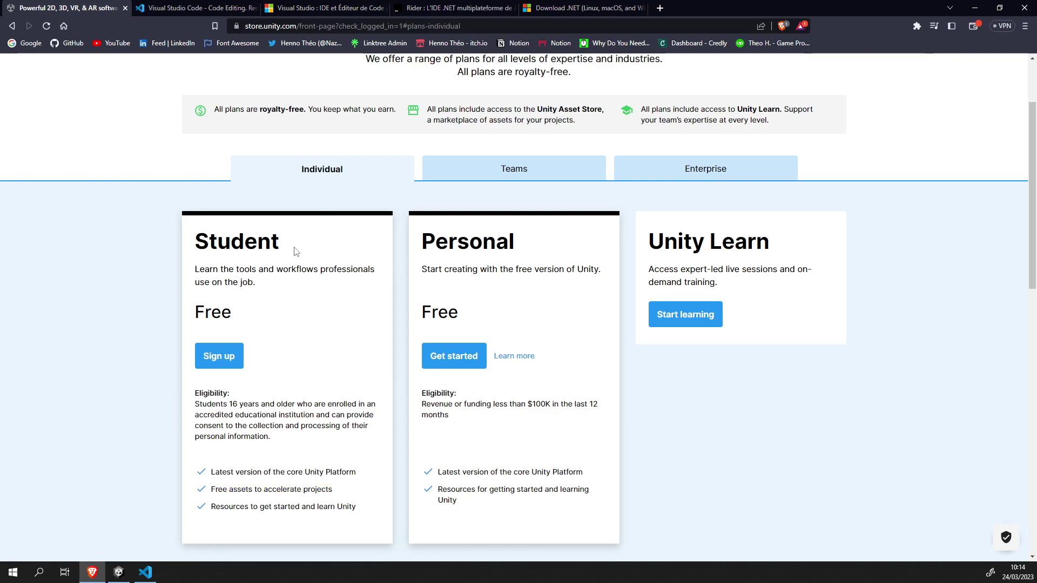
- Compare Unity's Teams and Enterprise plans, and return to the Individual plans
click(521, 184)
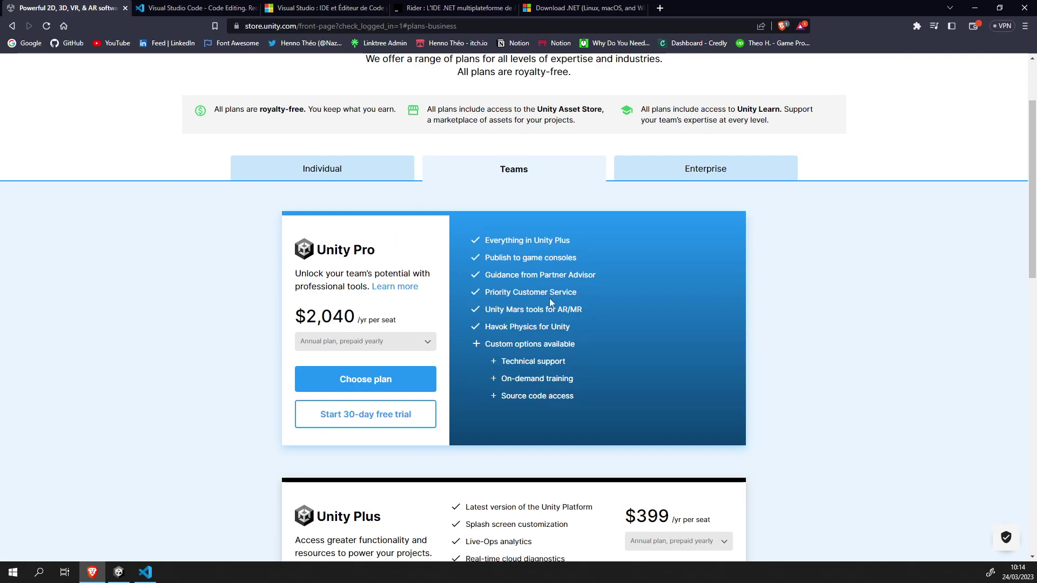
click(711, 183)
scroll(218, 280, down, 2)
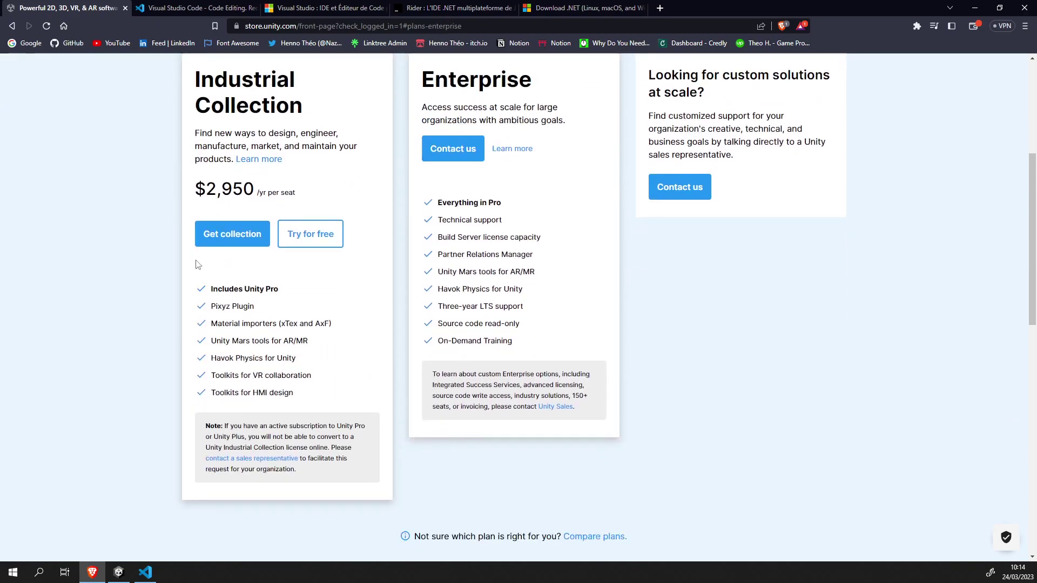
scroll(170, 335, up, 3)
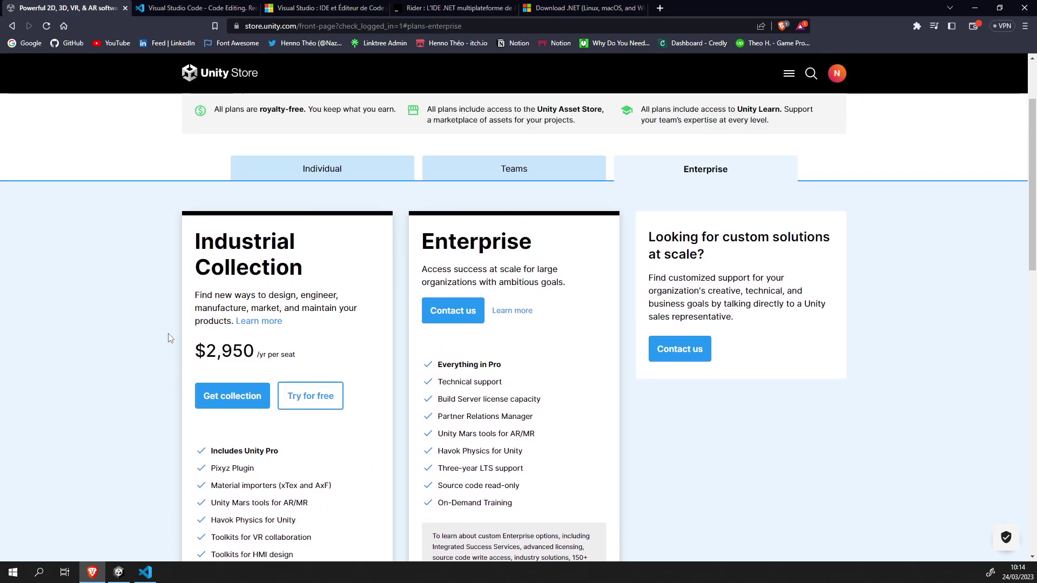
scroll(155, 345, down, 2)
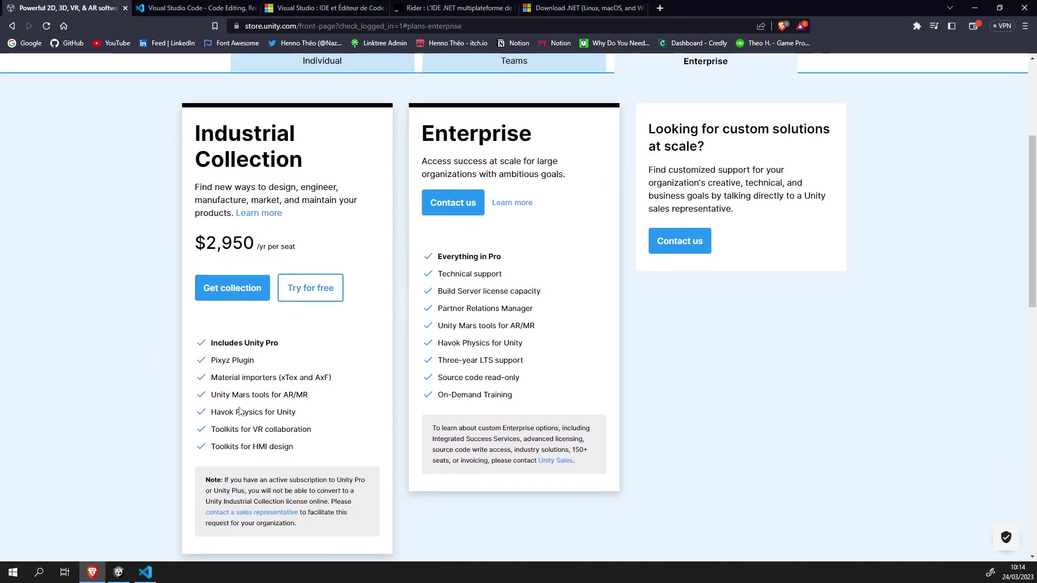
scroll(565, 362, up, 3)
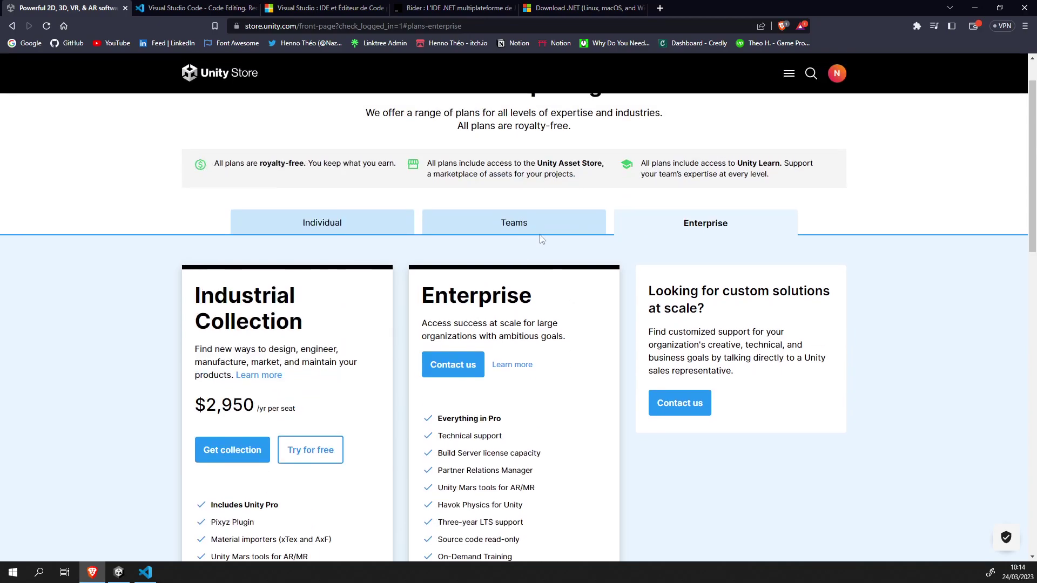
click(525, 225)
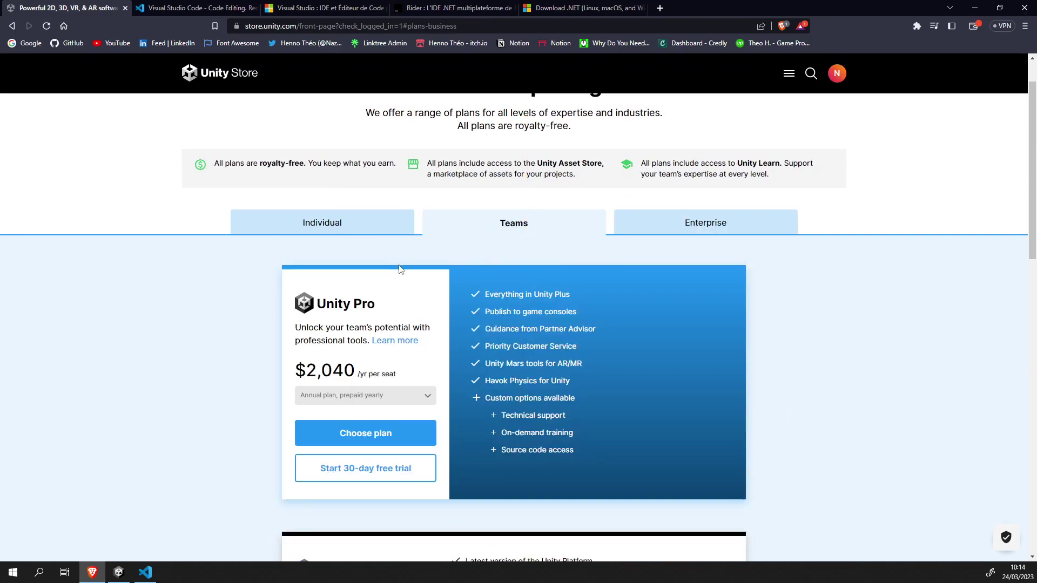
click(320, 232)
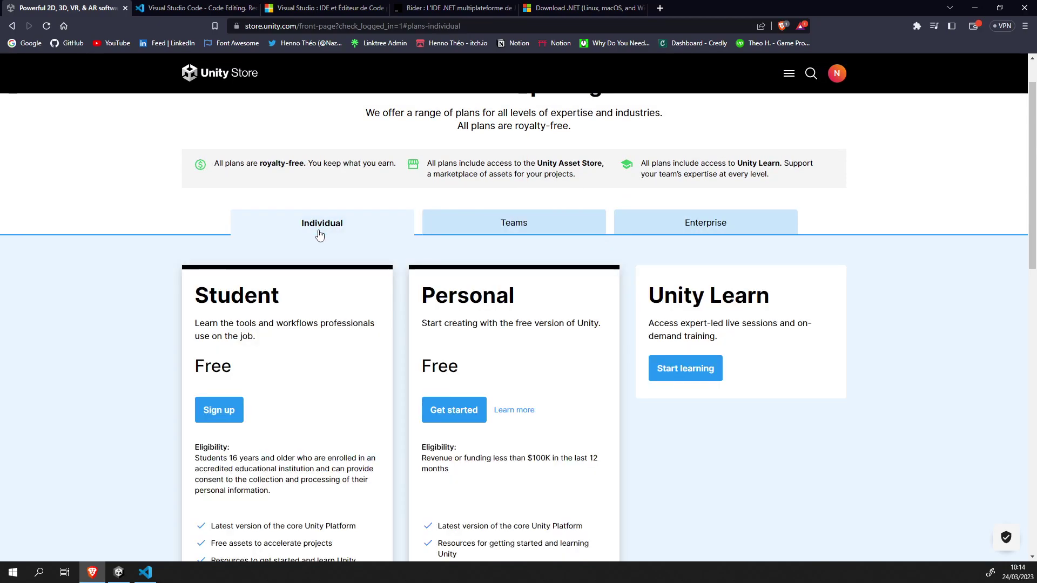
scroll(313, 240, down, 4)
scroll(305, 245, up, 2)
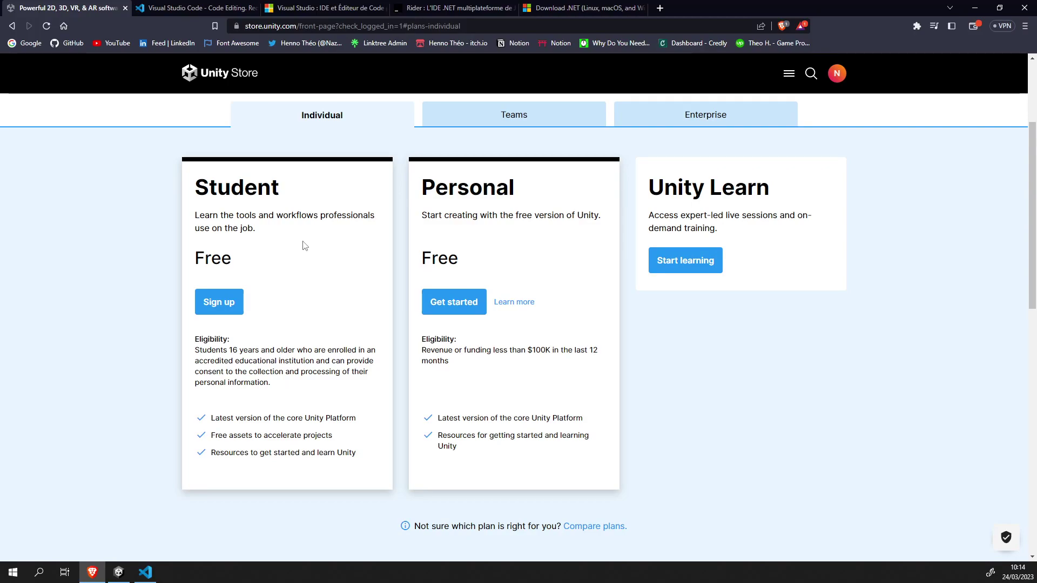
- View the Visual Studio website and its overview of the Visual Studio product family
click(293, 6)
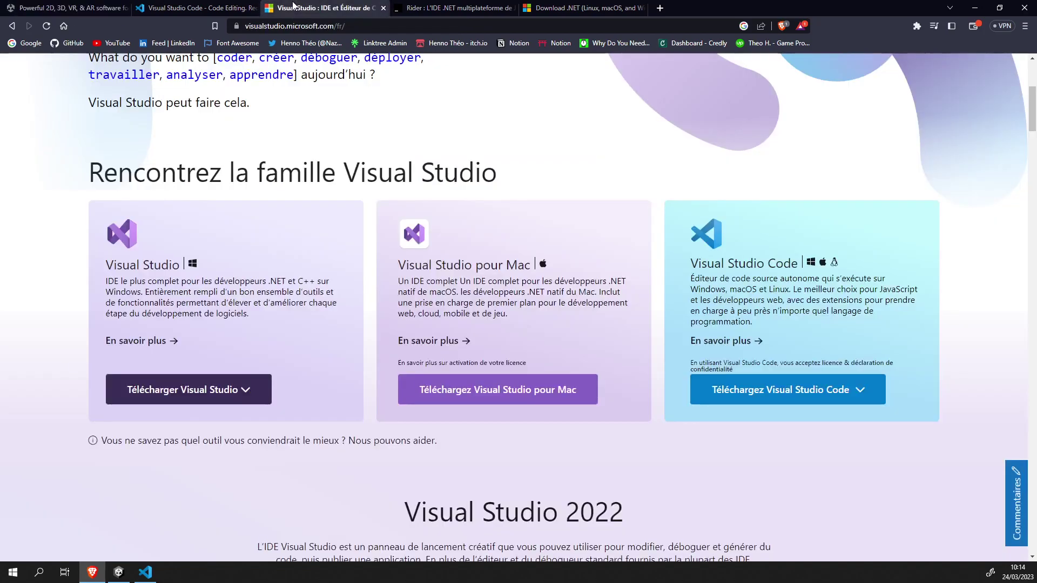
scroll(351, 135, up, 5)
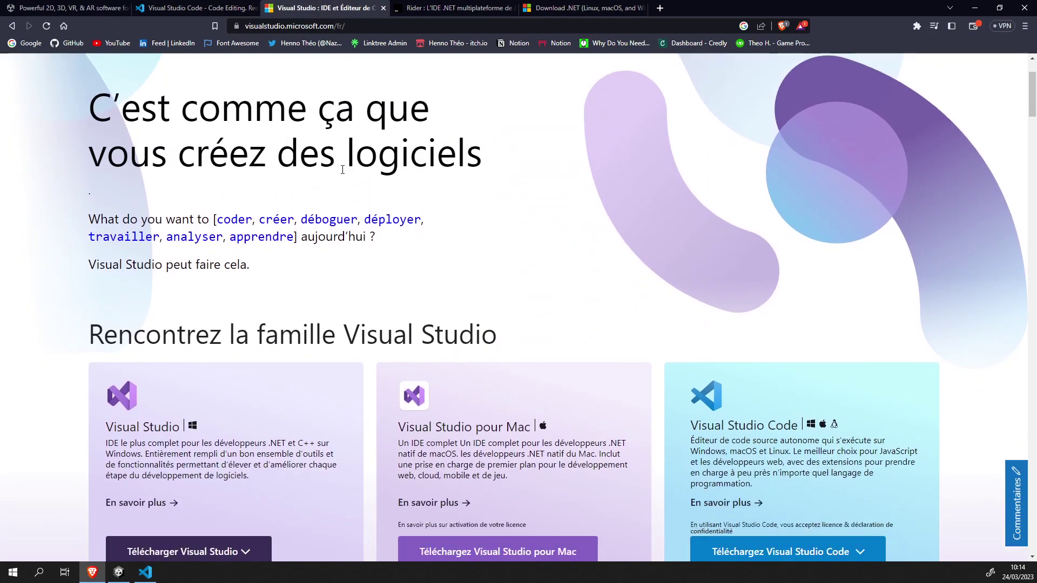
scroll(342, 170, down, 3)
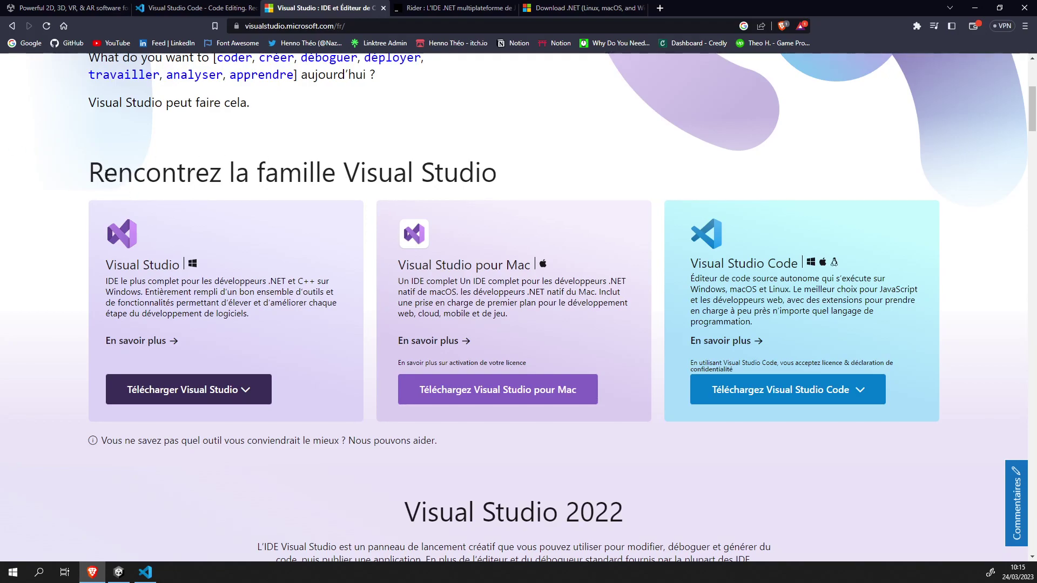
- Browse the JetBrains Rider product page, covering its supported technologies and the code editor preview
click(441, 5)
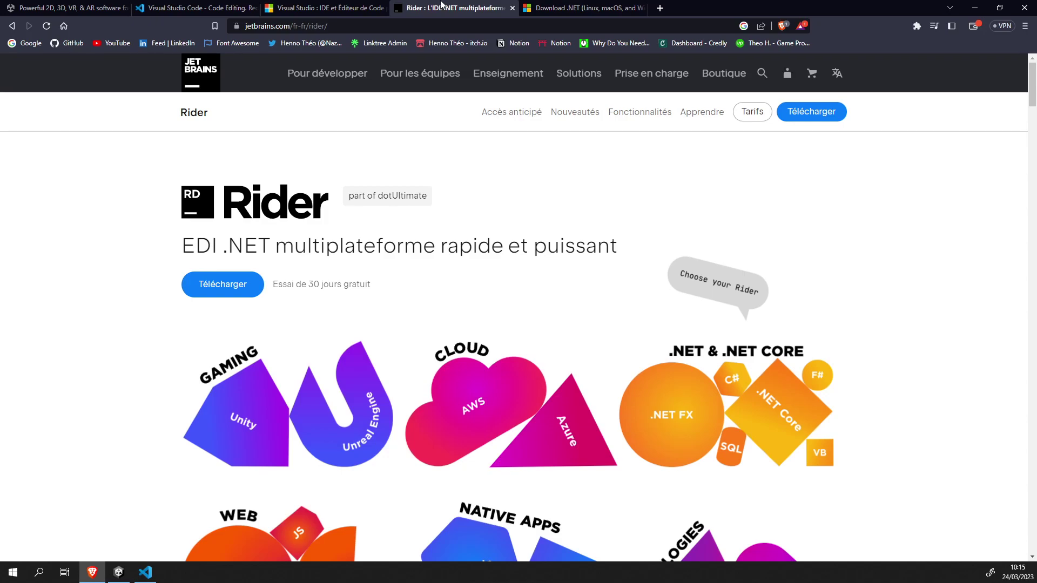
scroll(269, 384, down, 1)
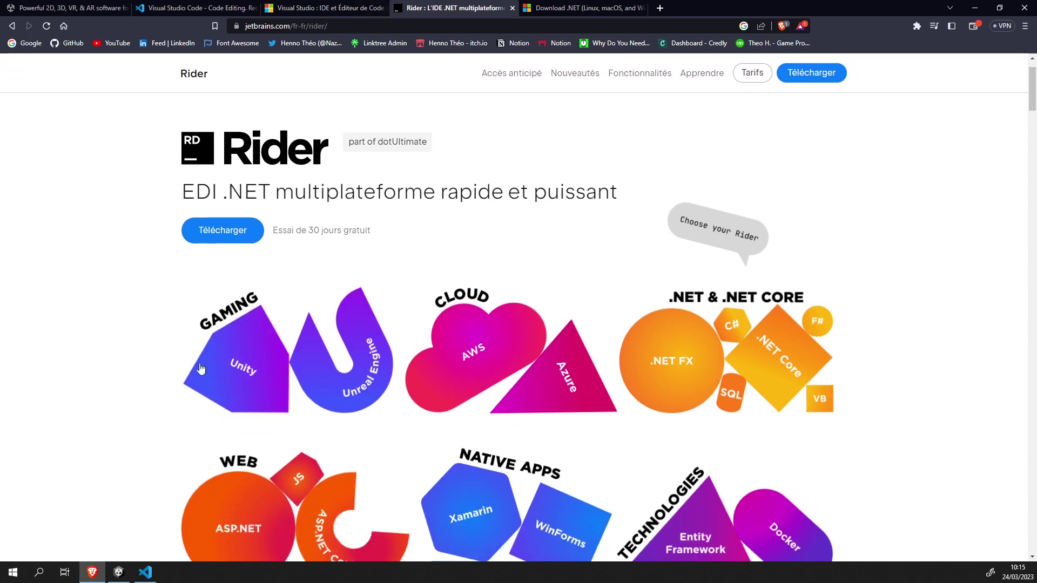
scroll(150, 216, down, 4)
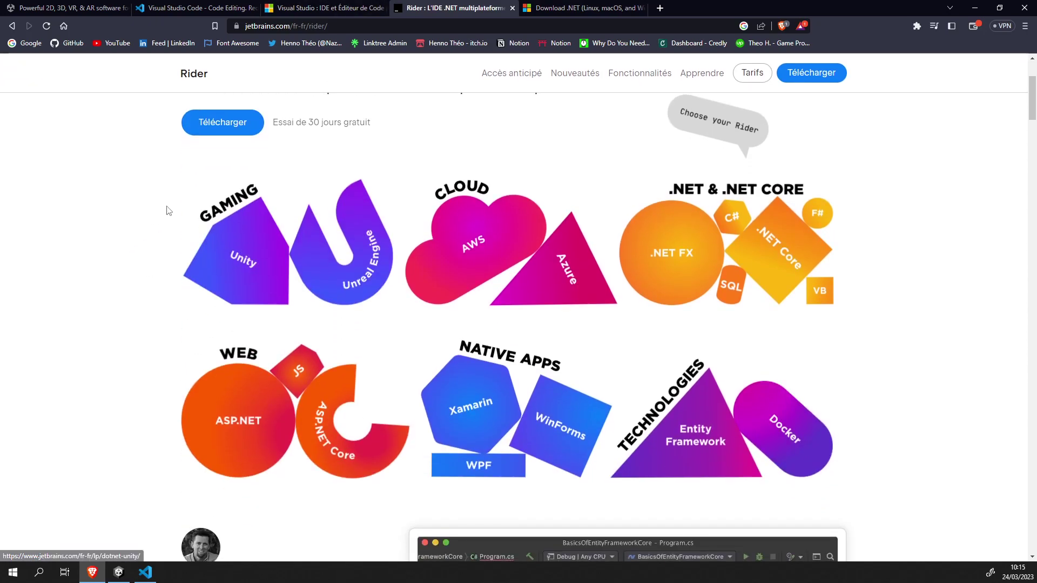
scroll(753, 251, down, 5)
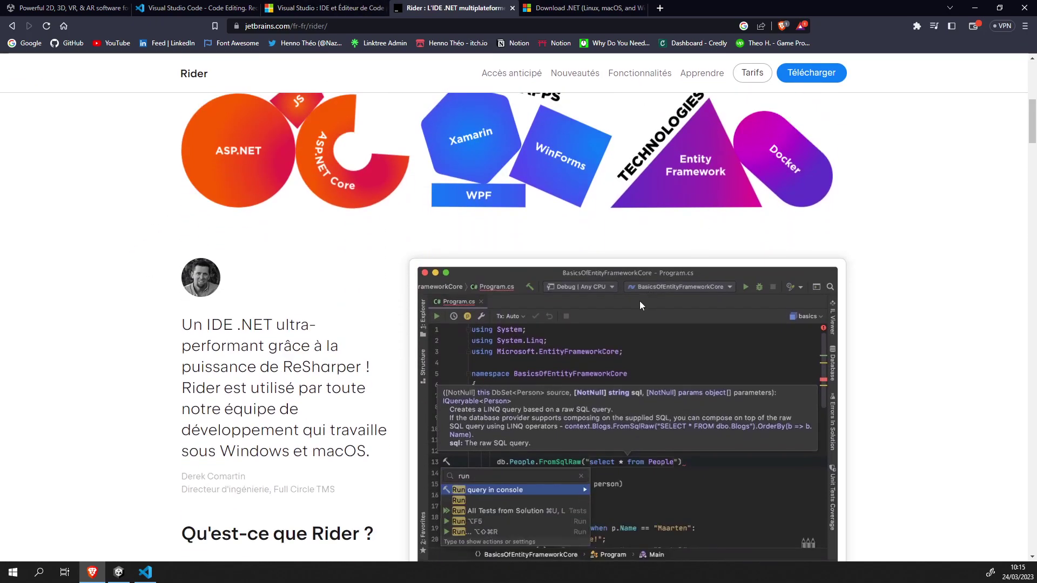
scroll(378, 292, up, 3)
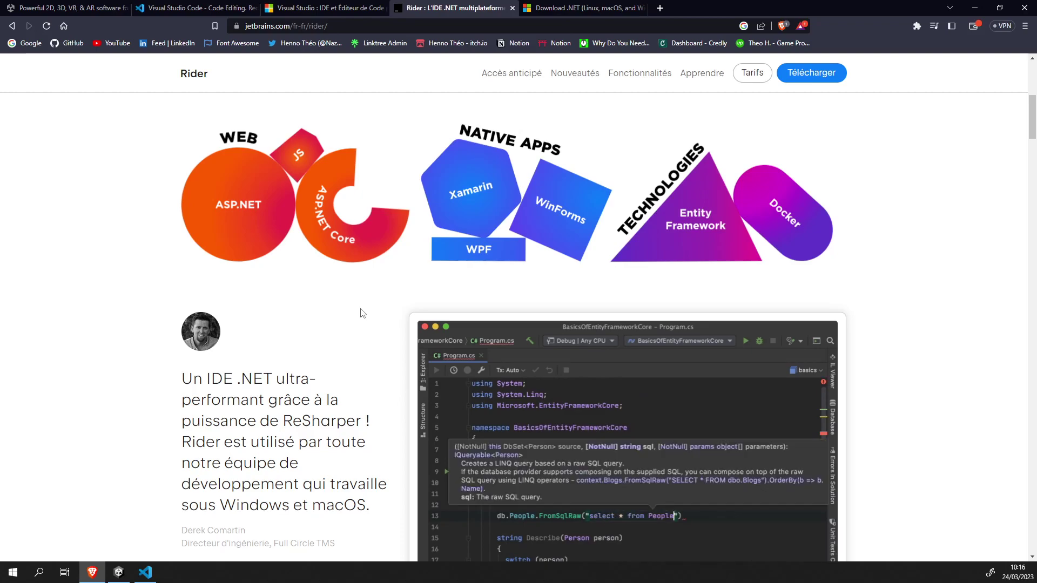
scroll(360, 314, up, 6)
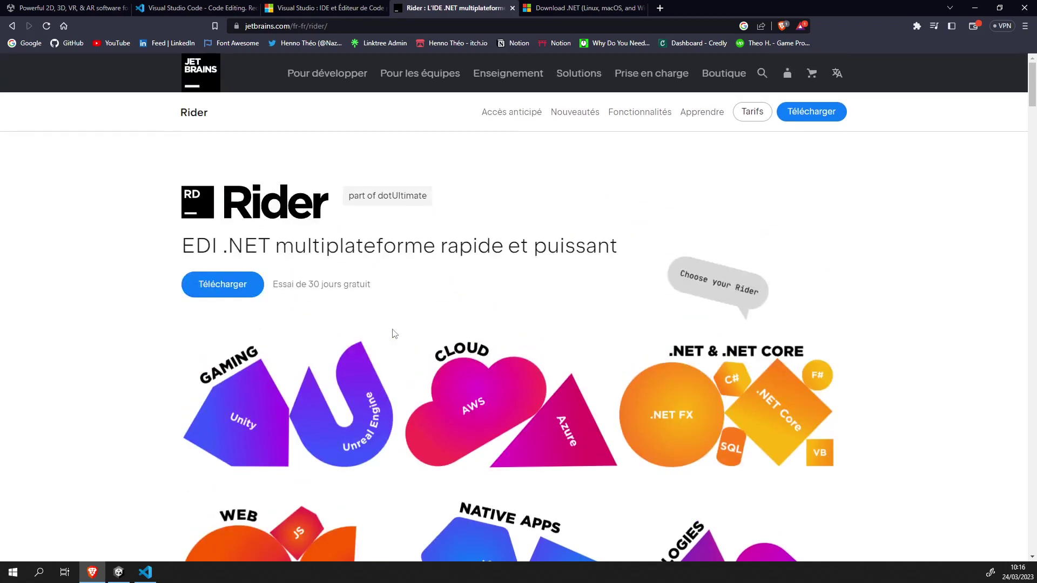
scroll(317, 334, down, 13)
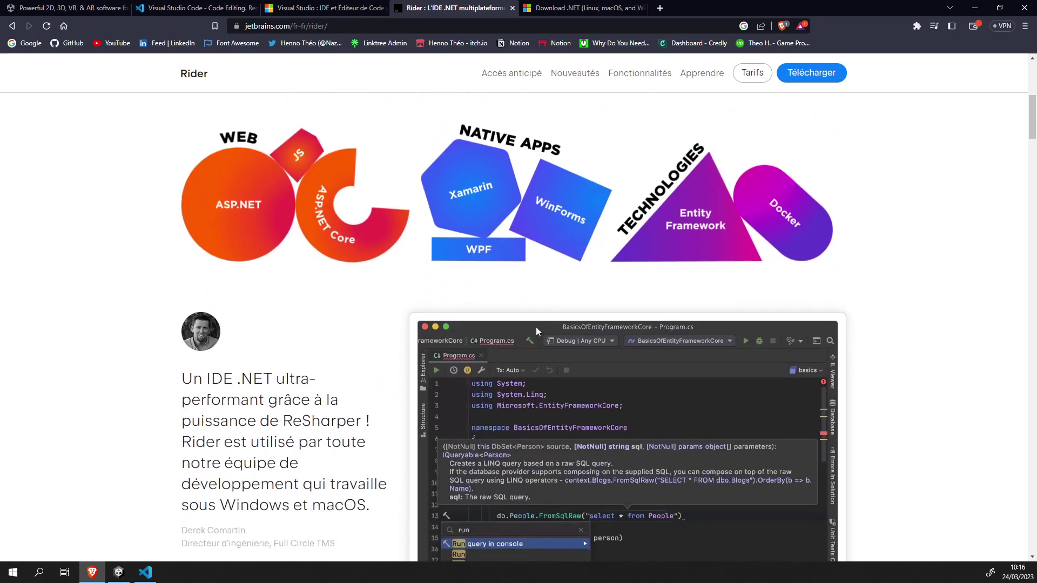
scroll(471, 319, down, 3)
scroll(403, 321, up, 15)
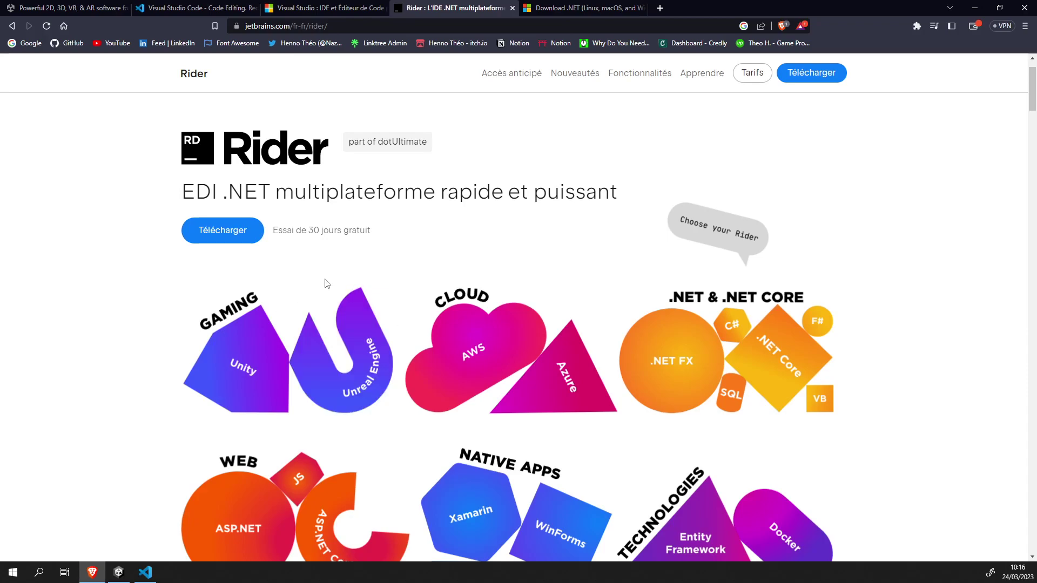
scroll(298, 275, down, 1)
scroll(298, 276, up, 2)
- Revisit the Visual Studio Code home page to highlight its tagline, and open the .NET download page
click(217, 8)
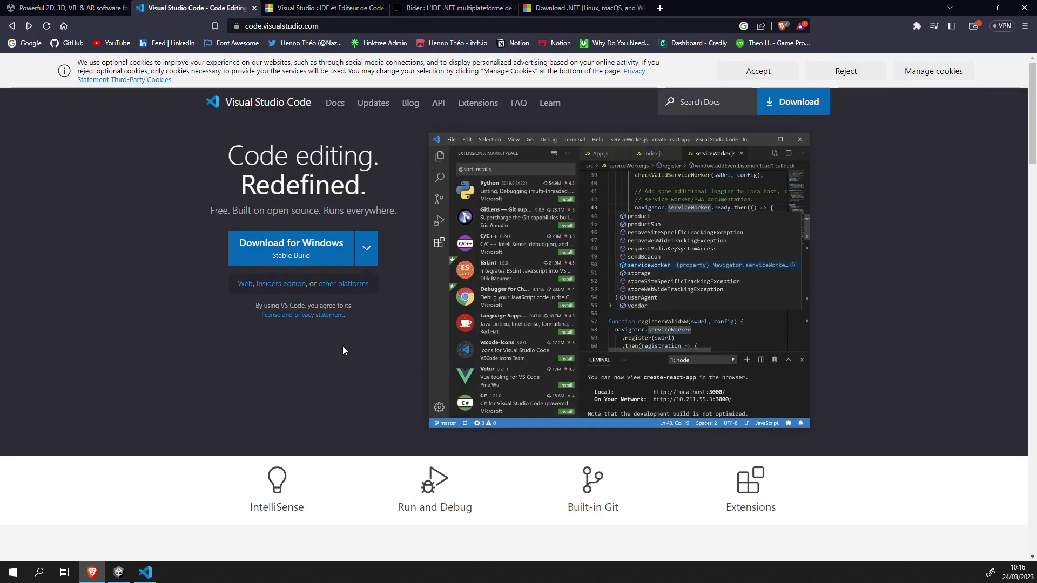
drag(227, 158, 365, 217)
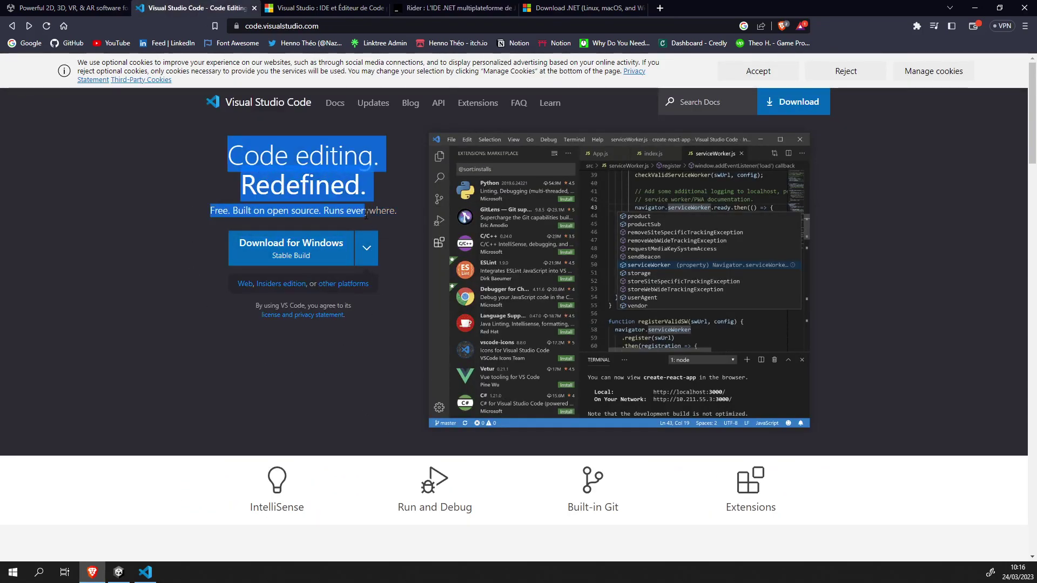
click(393, 212)
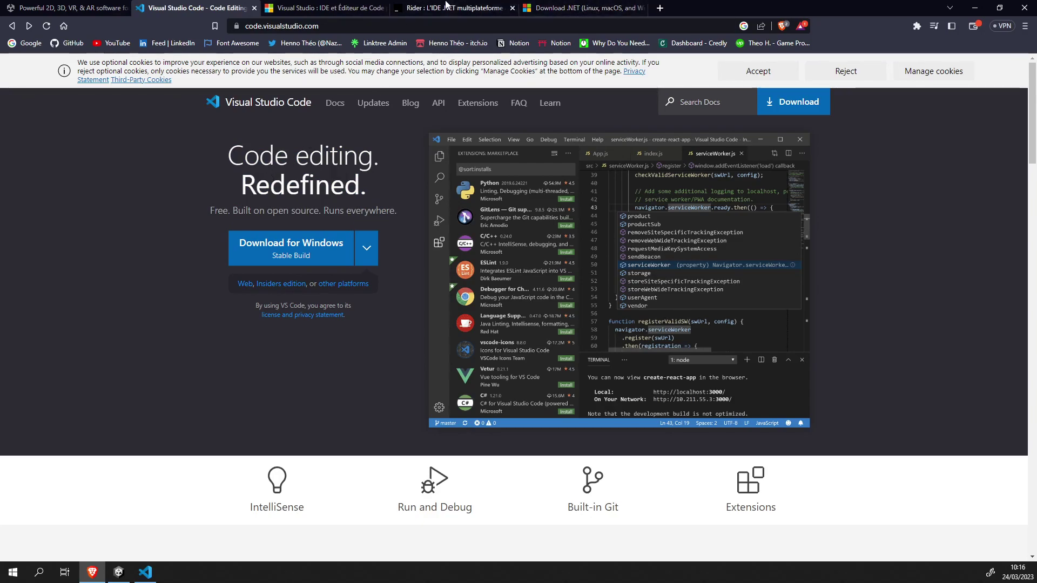
click(554, 6)
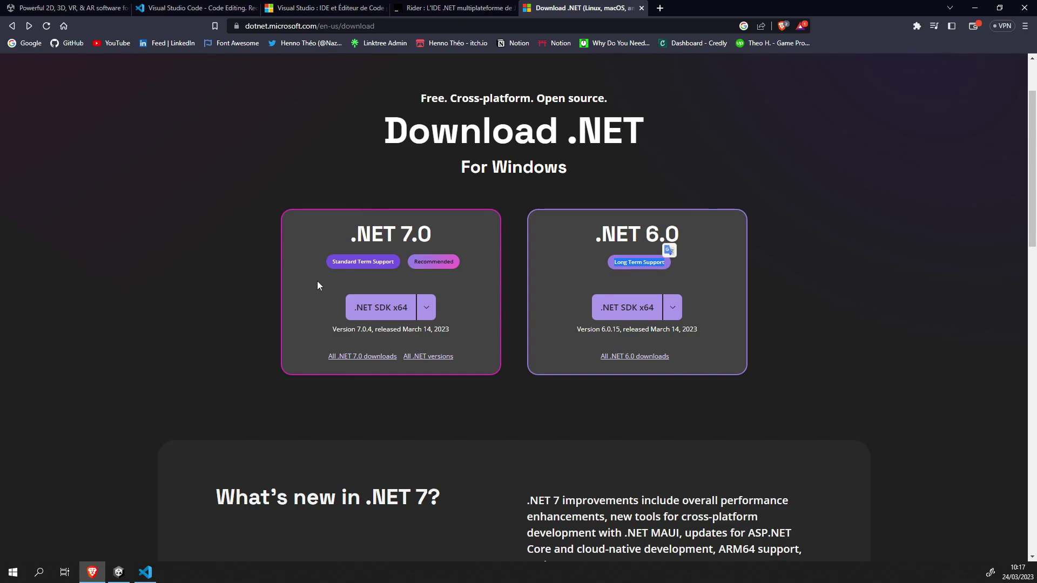
- Minimize the open windows and move the .NET SDK and VS Code installers apart on the desktop
click(975, 9)
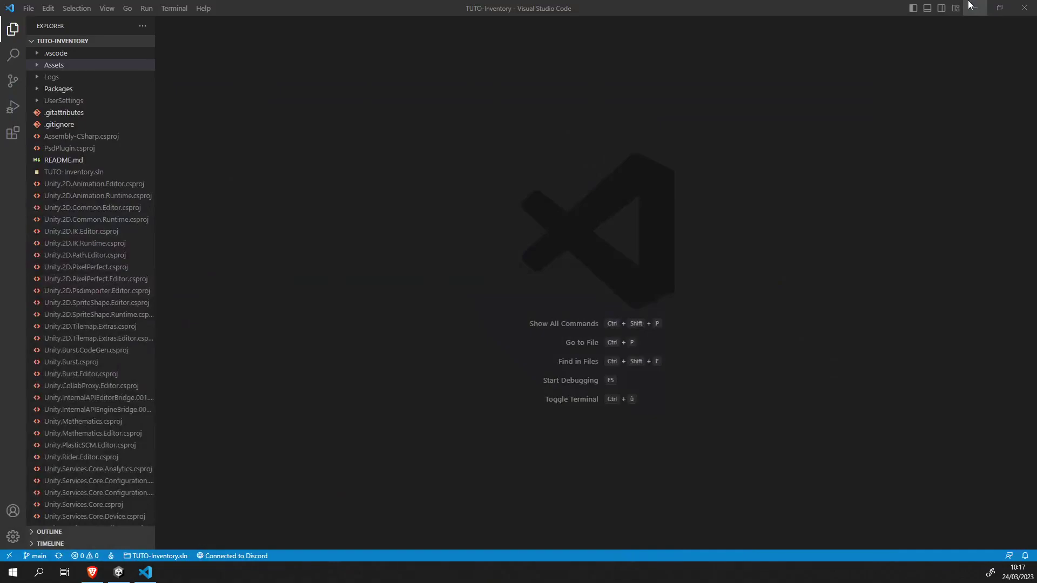
click(975, 9)
click(975, 8)
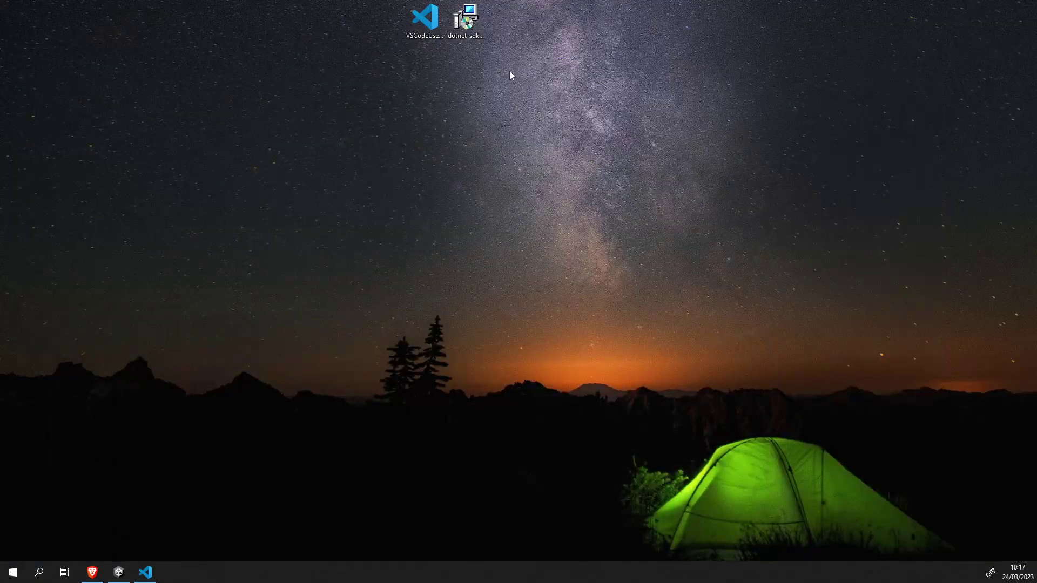
click(469, 11)
drag(464, 23, 626, 77)
drag(426, 25, 467, 119)
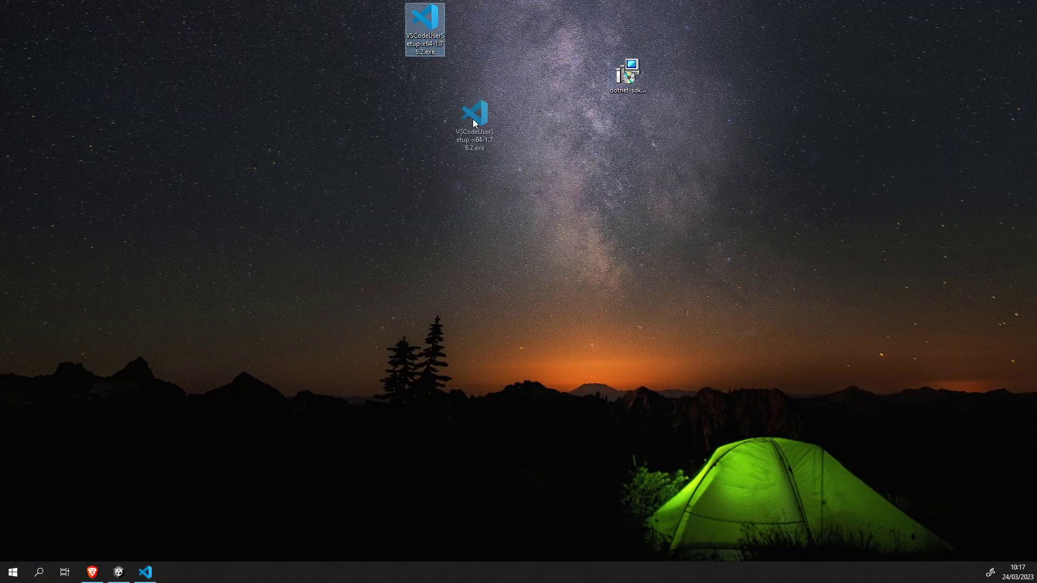
- Move the Visual Studio Code installer beside the .NET SDK installer on the desktop and launch its setup
drag(531, 71, 535, 76)
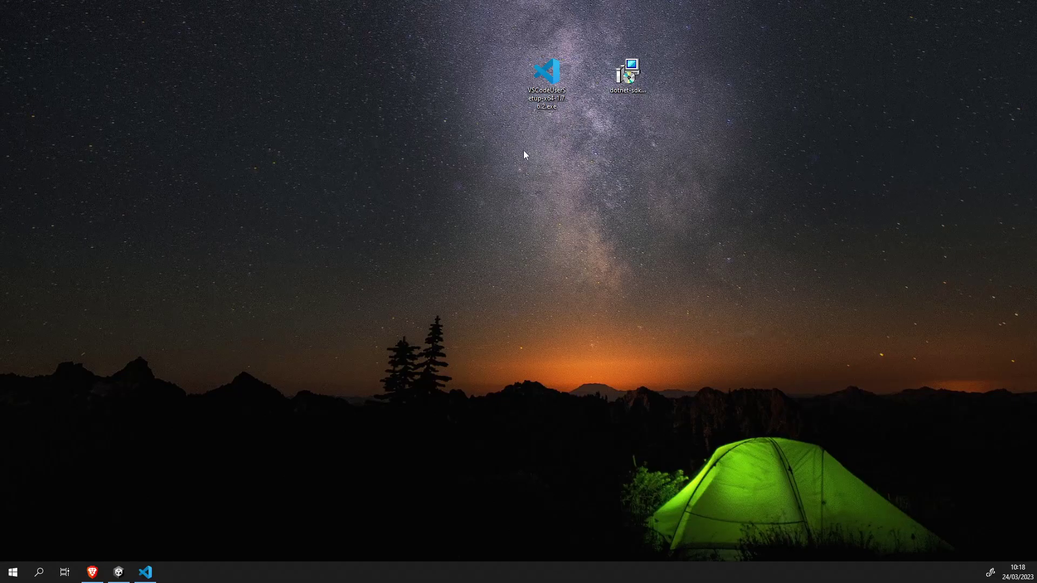
double_click(542, 74)
right_click(144, 572)
click(140, 547)
double_click(547, 71)
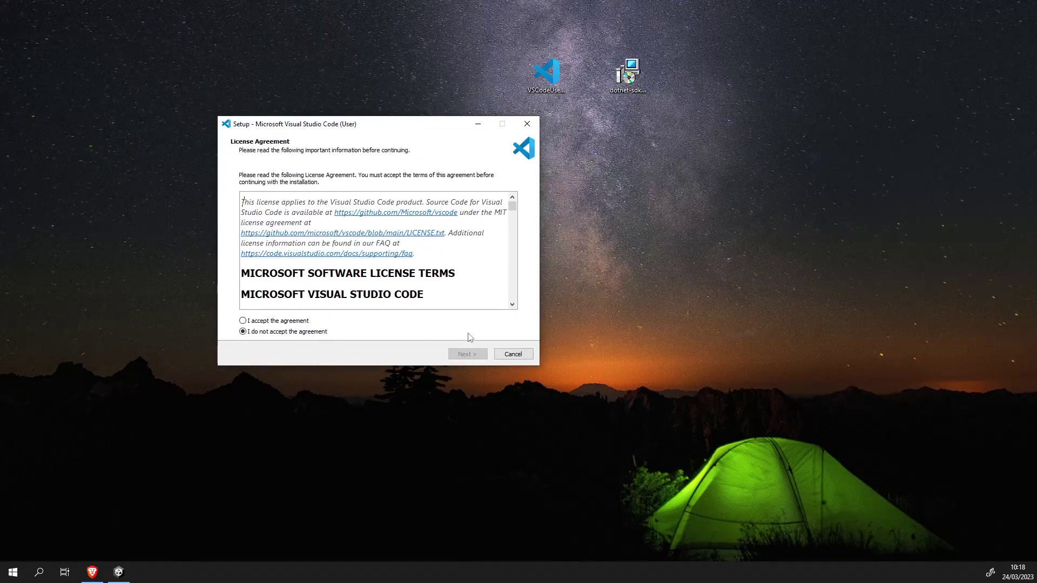
- Skim the Visual Studio Code license agreement, accept it and continue to the additional tasks
scroll(443, 229, down, 3)
scroll(443, 228, up, 3)
scroll(325, 224, down, 15)
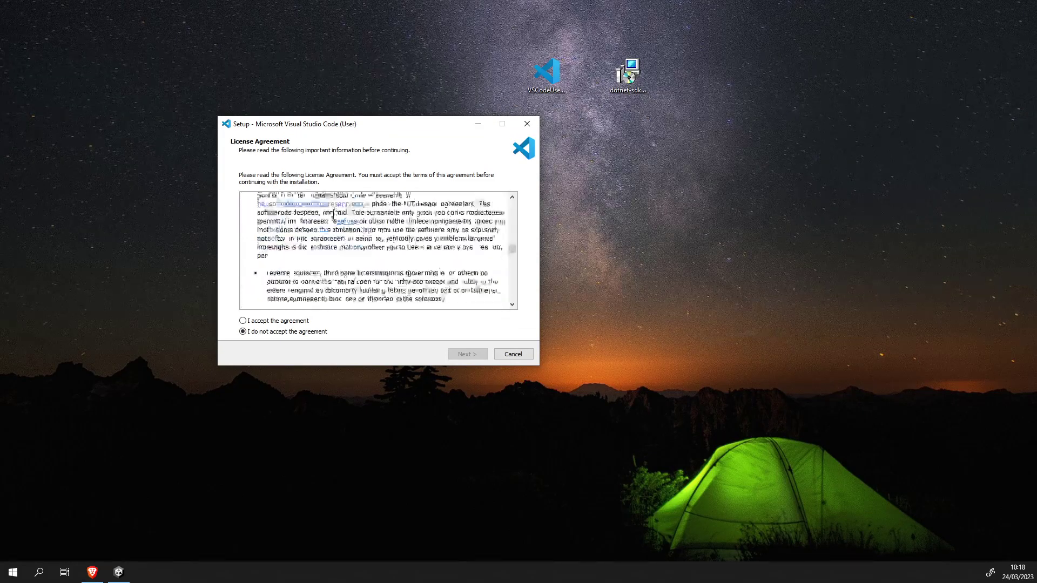
scroll(325, 224, down, 6)
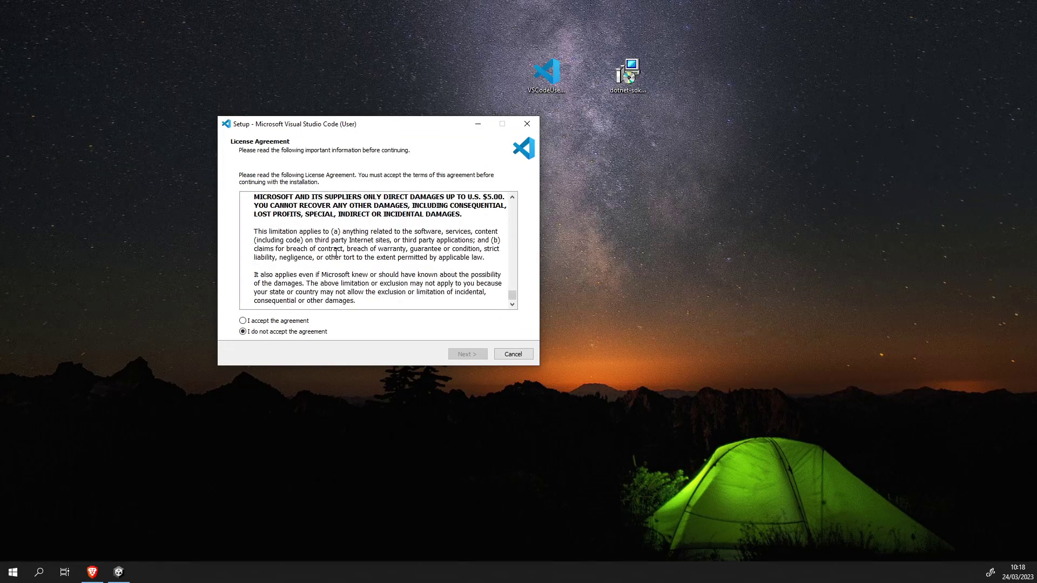
scroll(335, 252, up, 4)
scroll(335, 253, up, 17)
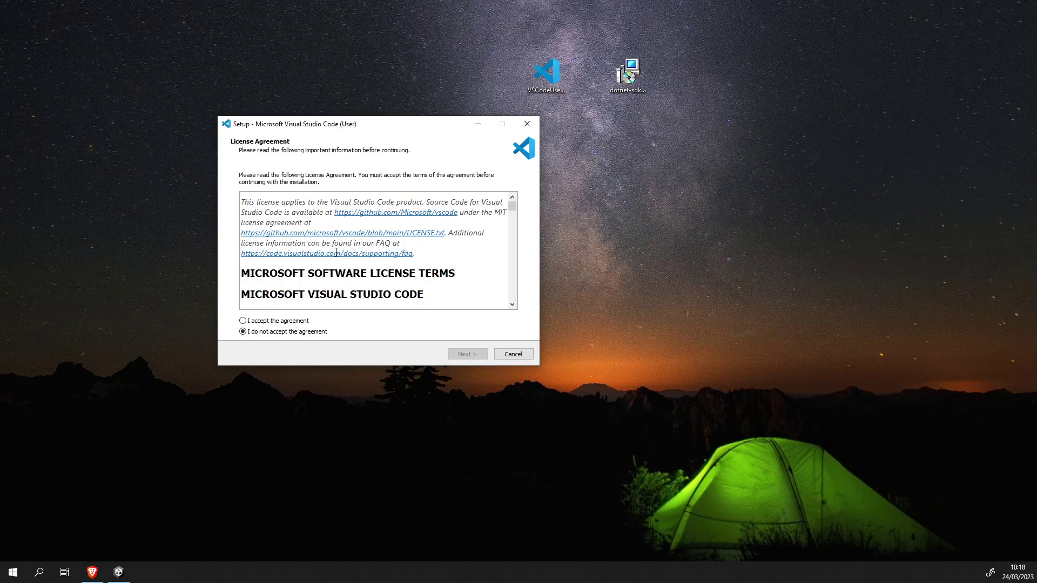
click(278, 322)
click(465, 355)
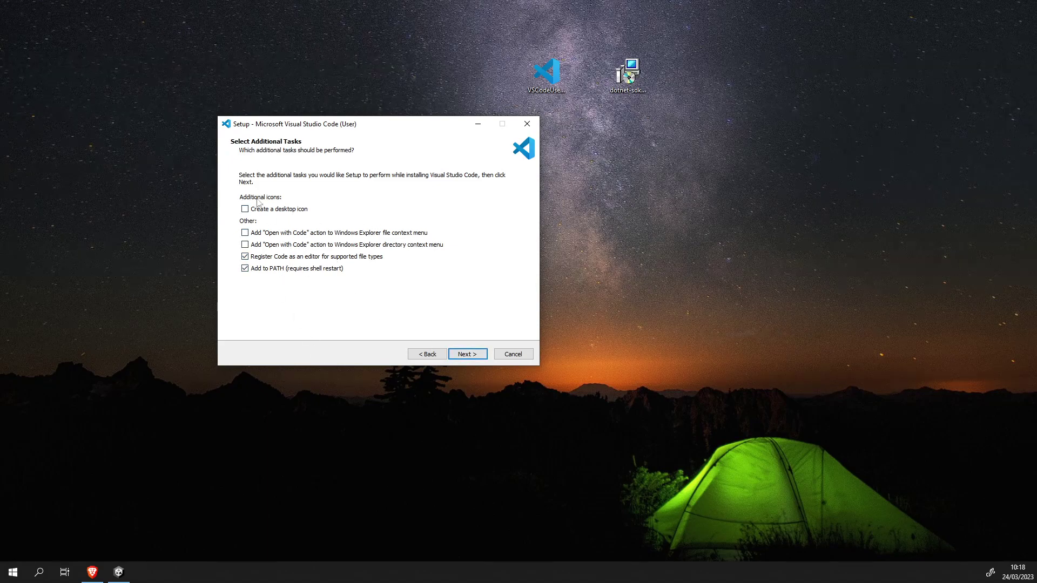
- Proceed from the additional tasks to the Ready to Install summary and review the listed options
click(463, 361)
click(330, 220)
key(ctrl+a)
click(332, 220)
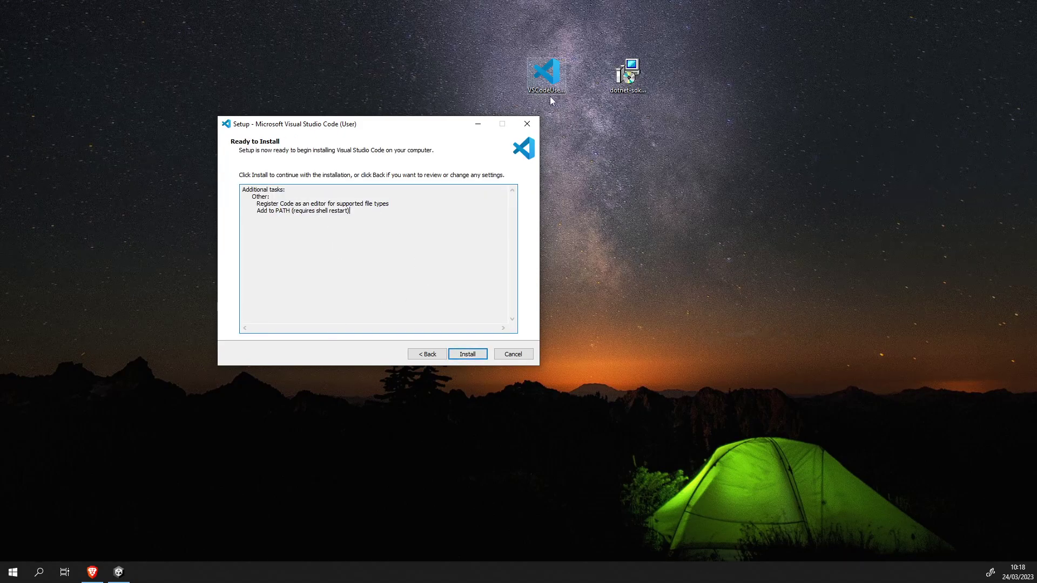
- Exit the Visual Studio Code setup without installing and delete its installer from the desktop
click(527, 125)
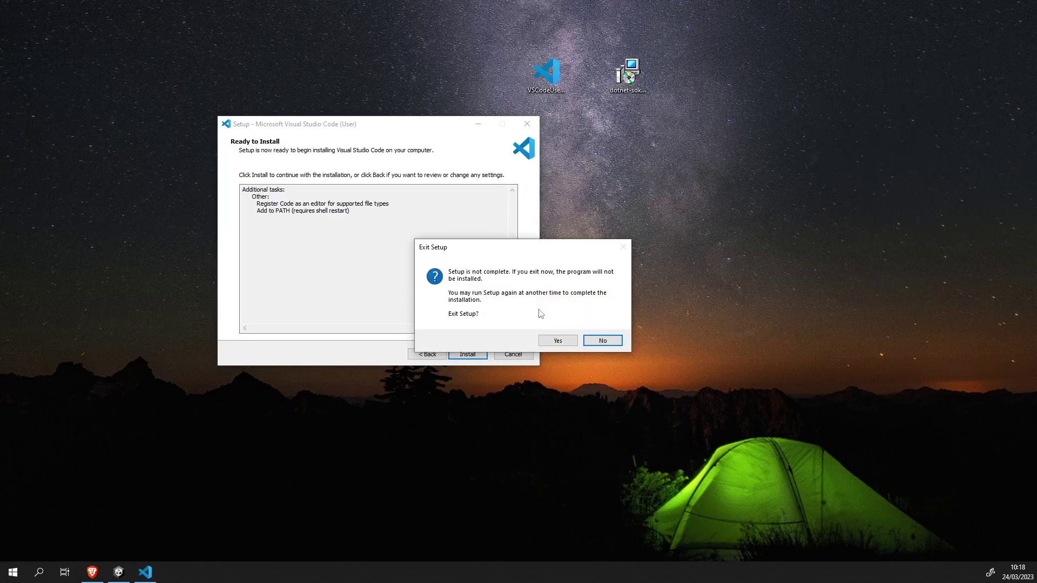
click(558, 341)
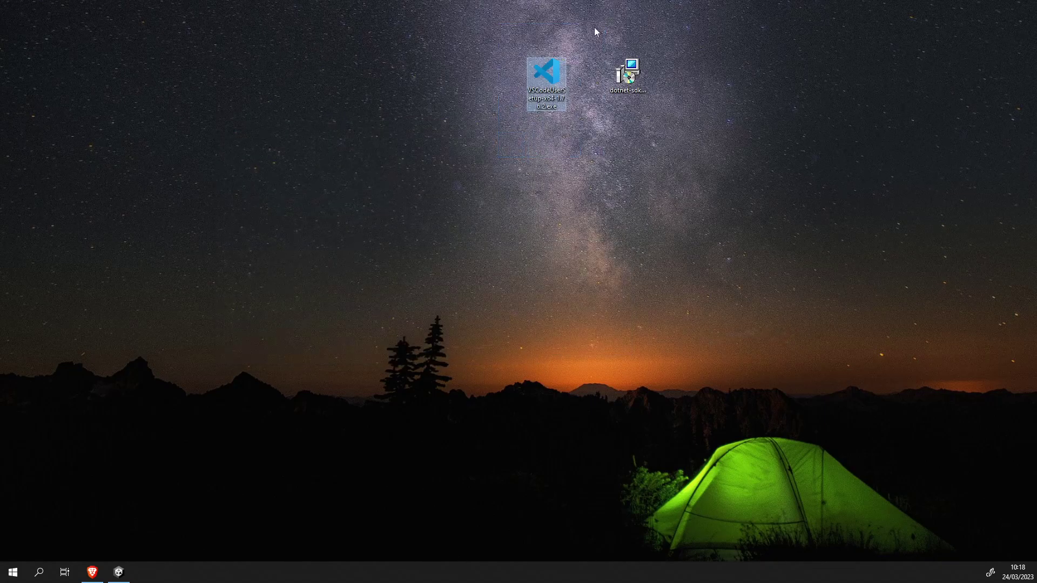
key(Delete)
- Launch the .NET SDK 7.0.202 installer, close it without installing and remove its file from the desktop
drag(627, 81, 546, 135)
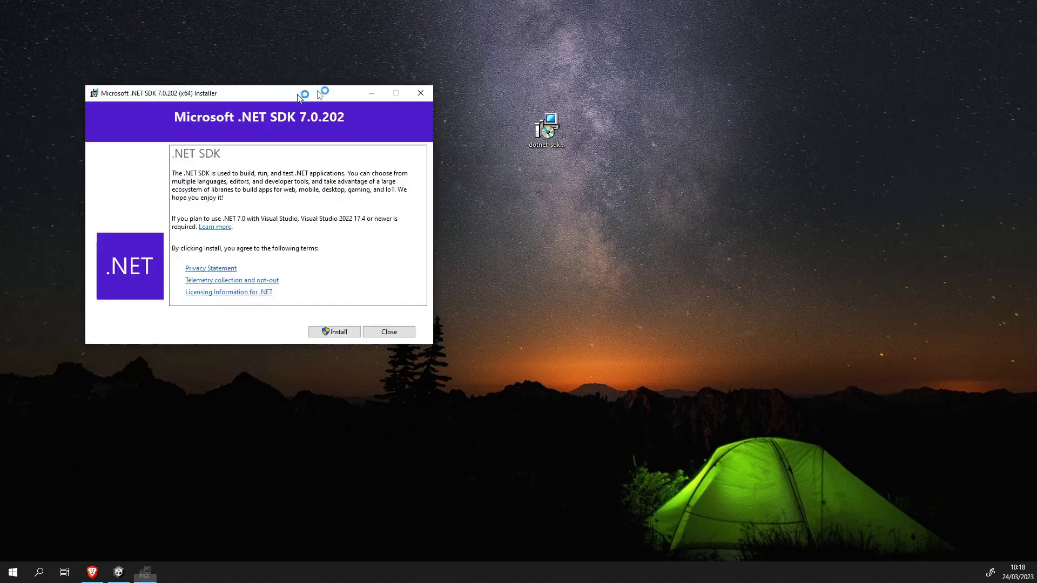
drag(294, 90, 494, 93)
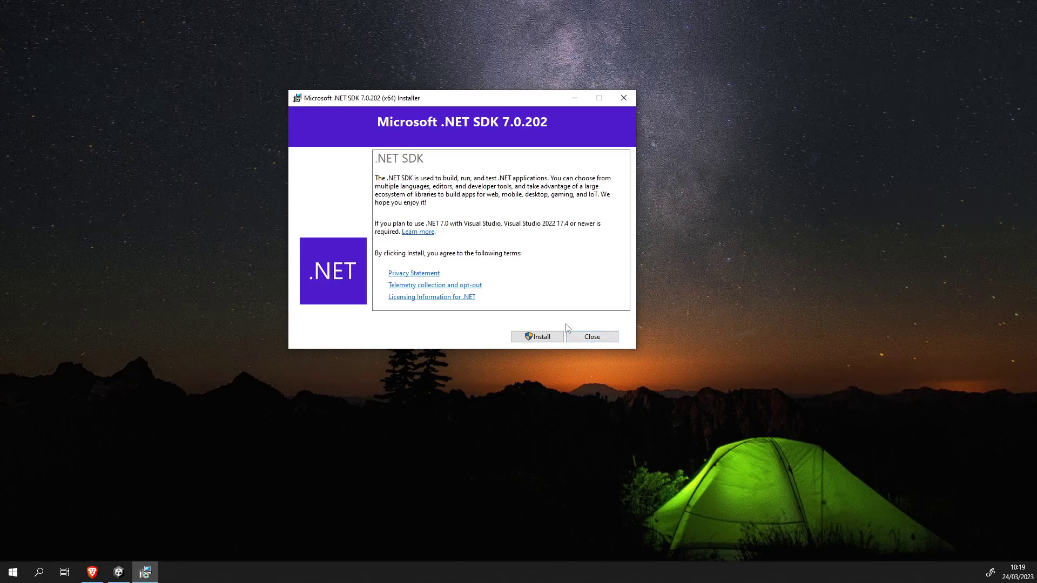
click(605, 339)
click(520, 325)
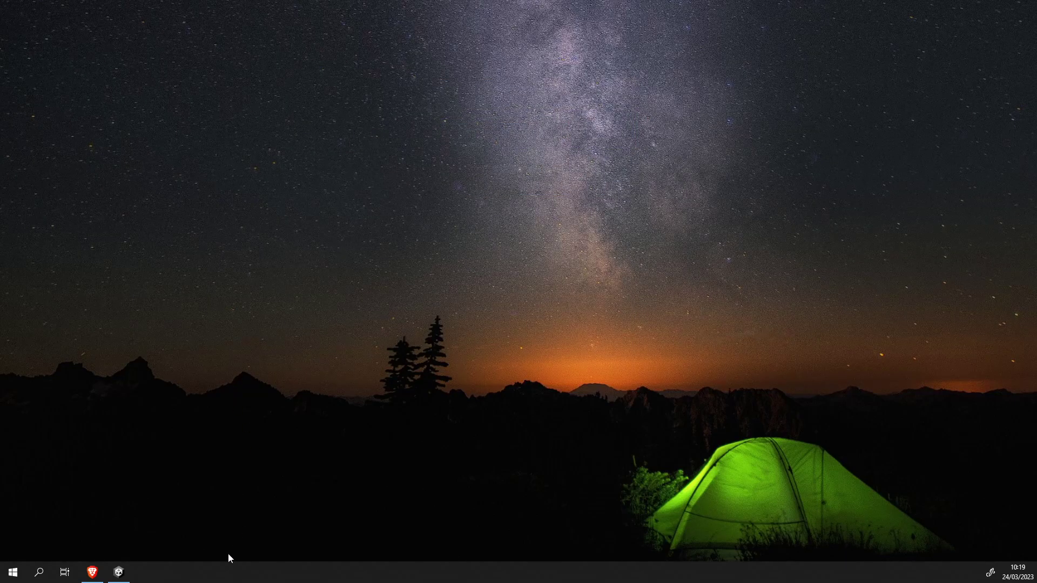
- Switch to the Unity editor with the TUTO-Inventory project and view the inventory panel in the scene
mouse_move(116, 577)
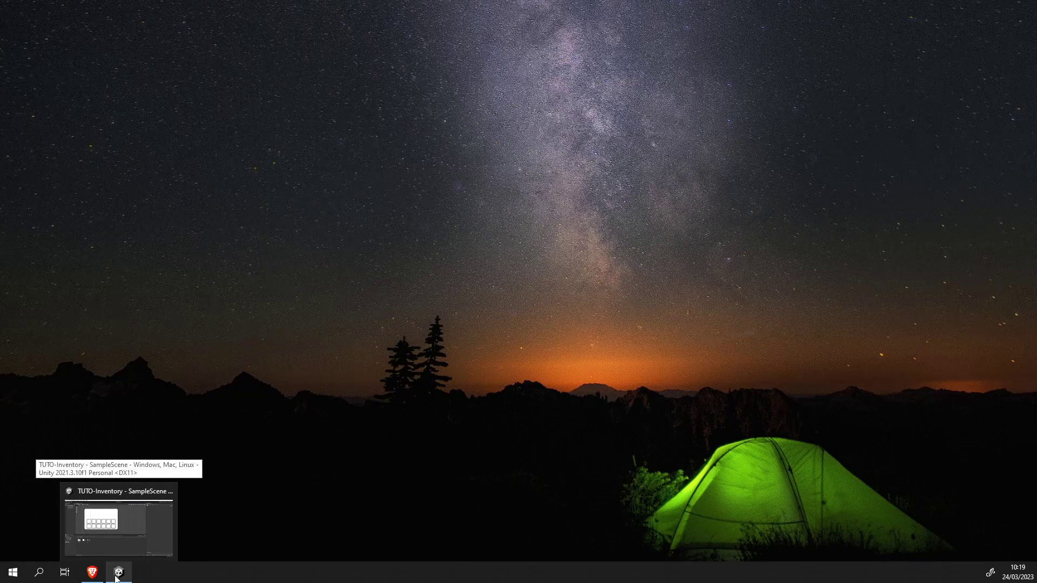
click(118, 574)
drag(320, 194, 355, 206)
scroll(344, 209, down, 7)
scroll(344, 208, up, 3)
scroll(367, 207, up, 1)
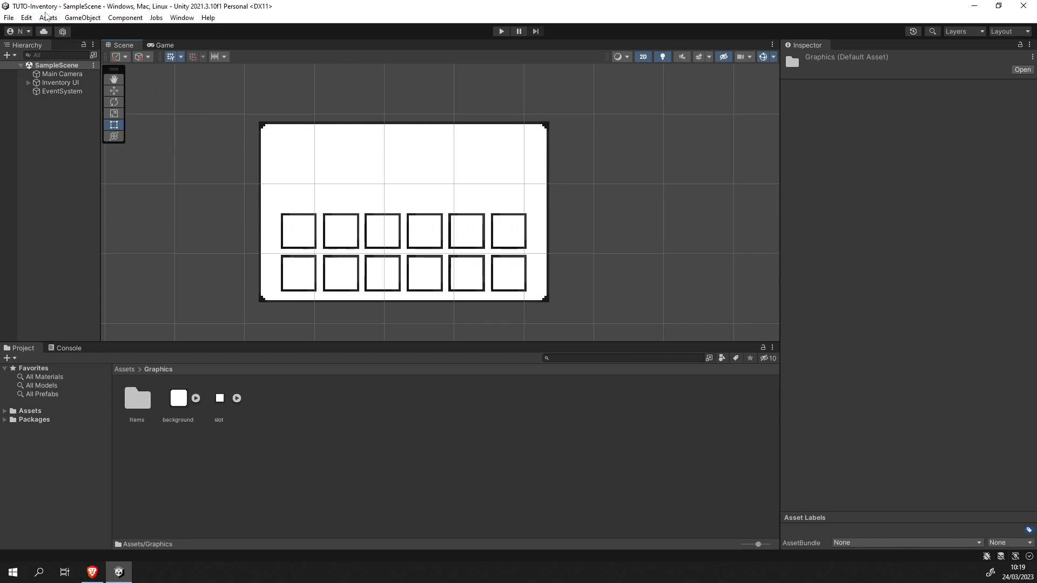
mouse_move(347, 150)
mouse_down()
mouse_move(338, 167)
mouse_move(338, 147)
mouse_up()
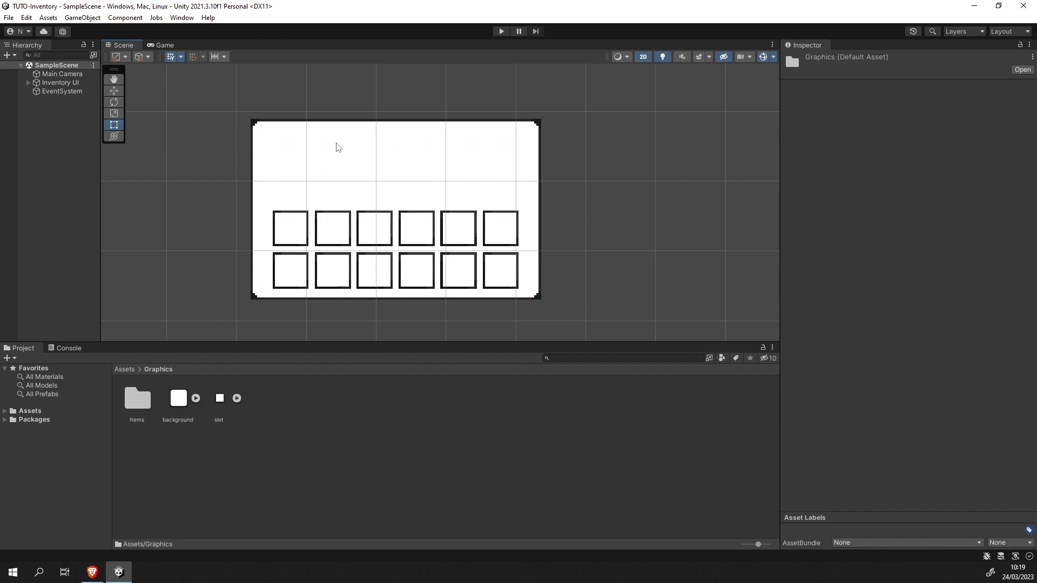
drag(279, 162, 283, 164)
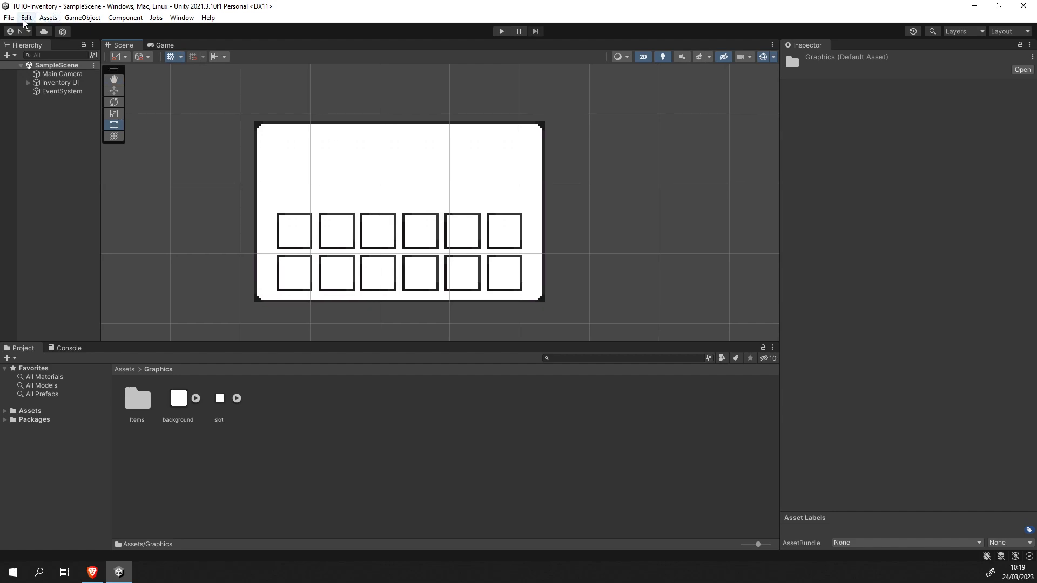
- Open Unity's Preferences at the External Tools page
click(26, 18)
mouse_move(48, 18)
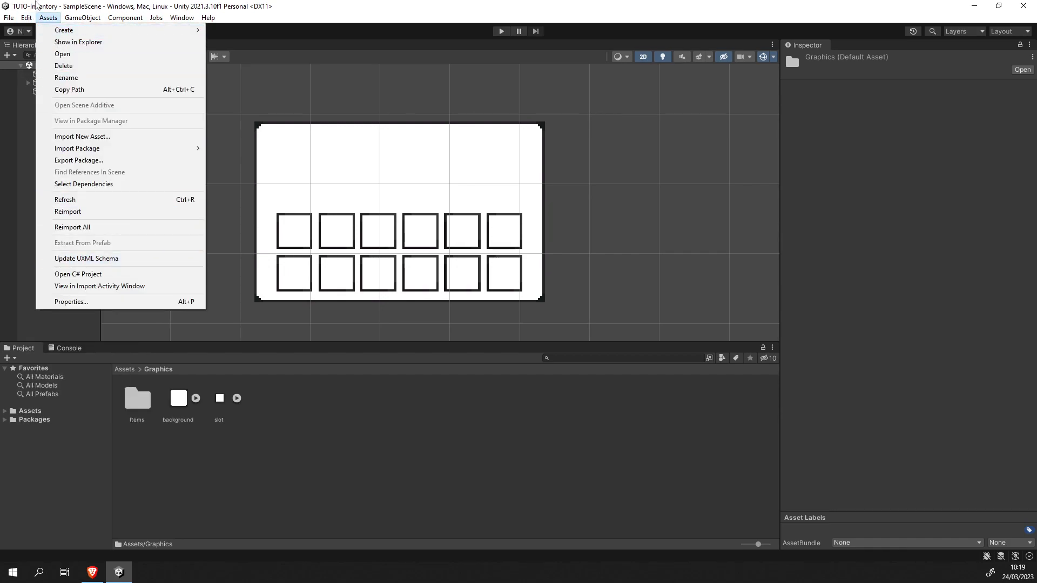
click(69, 378)
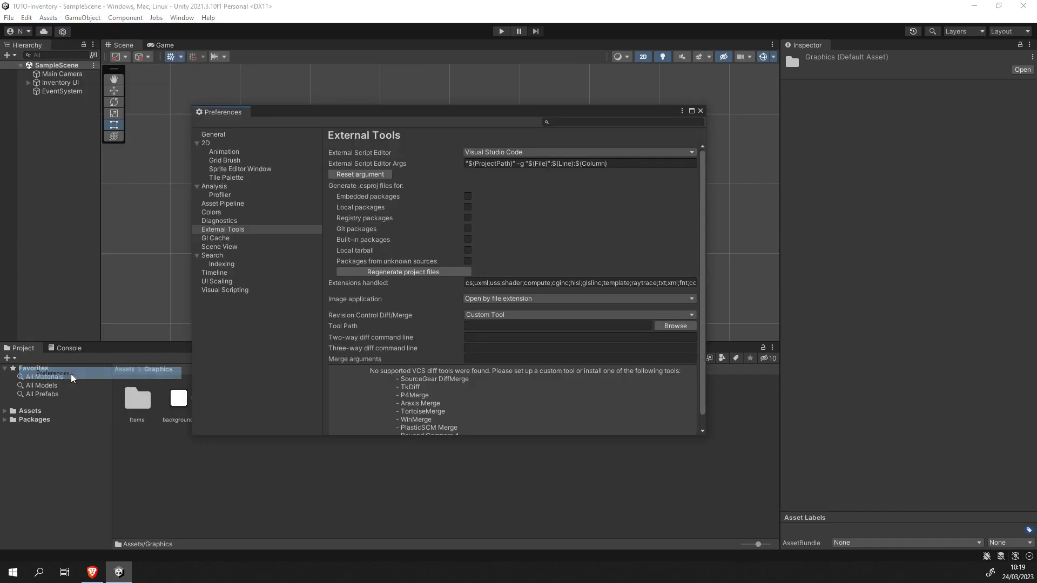
drag(368, 123, 427, 120)
click(282, 227)
- Examine the External Script Editor choices and the dialog for browsing to another editor application, then close that dialog
click(547, 150)
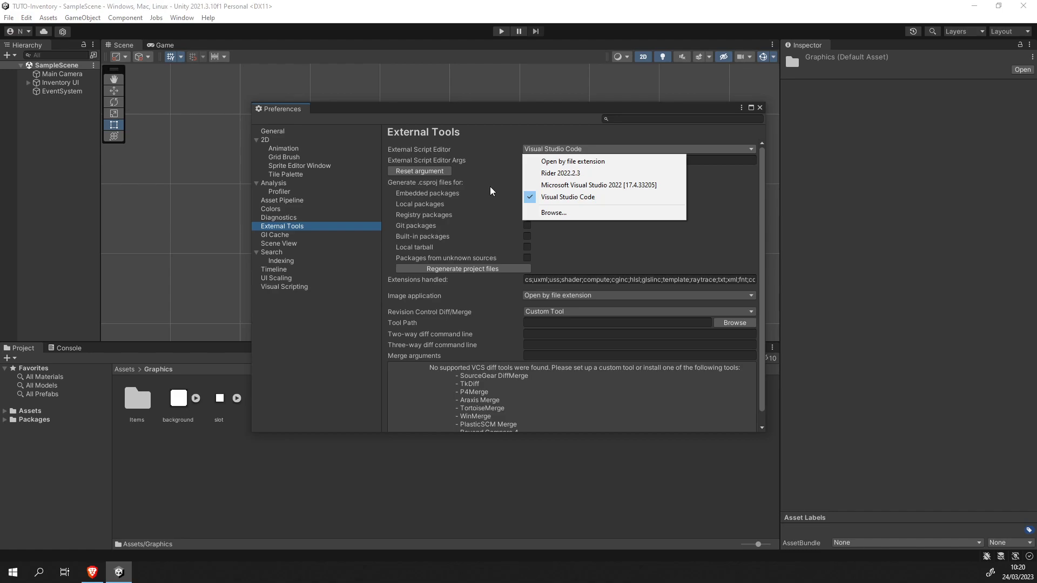
click(481, 154)
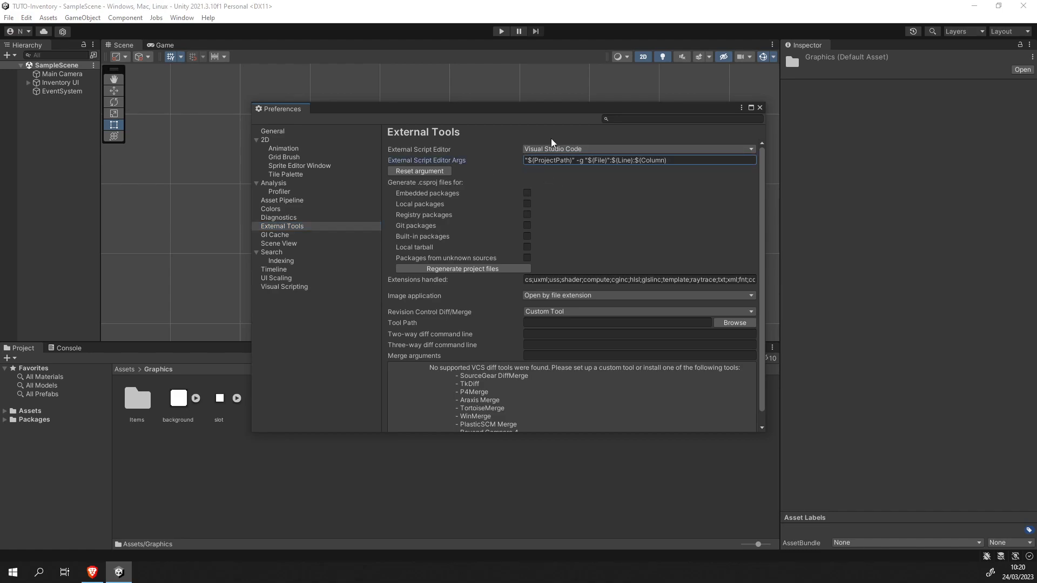
click(537, 151)
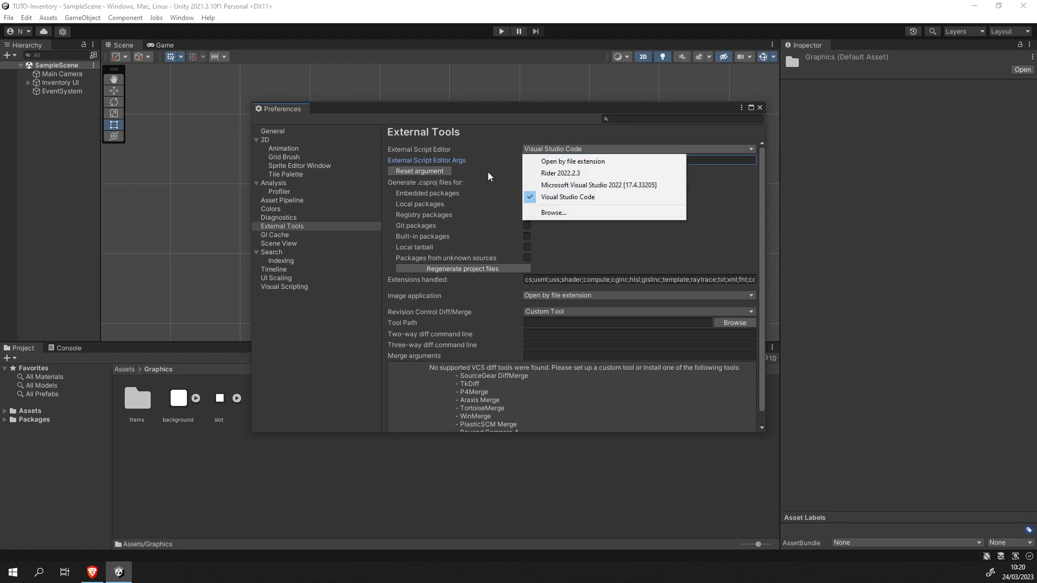
click(576, 213)
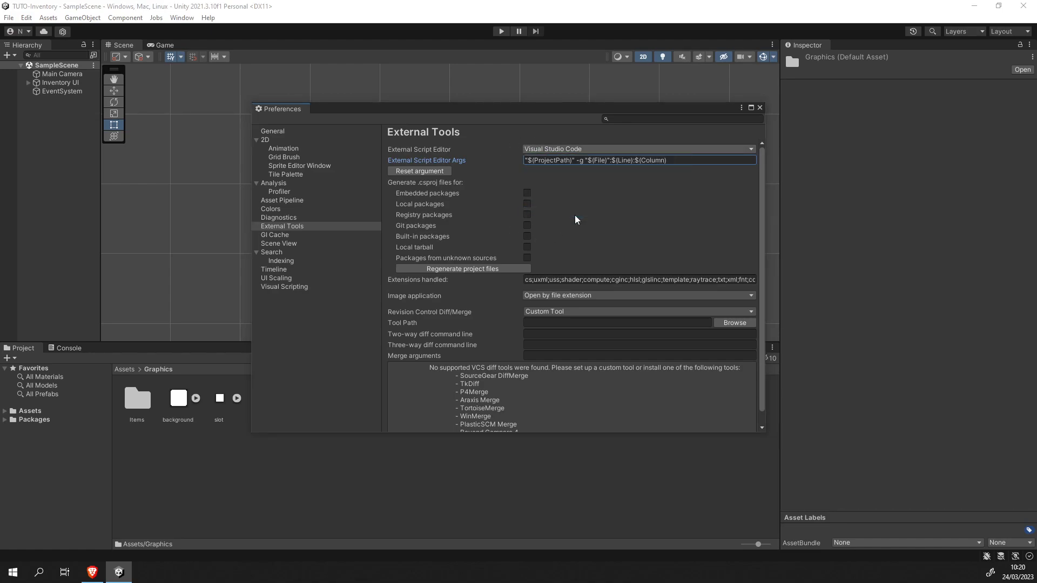
drag(365, 24, 440, 37)
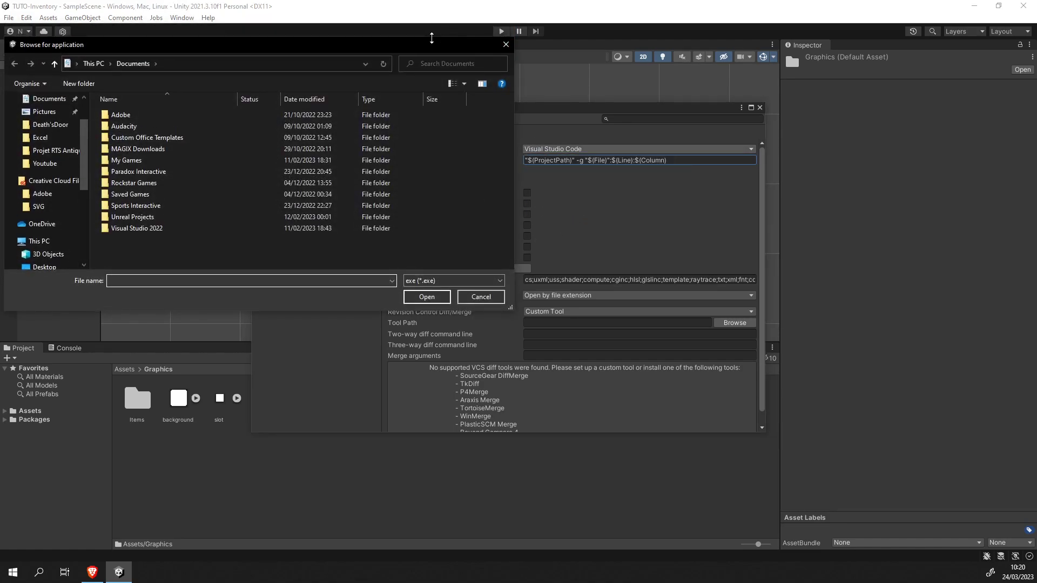
drag(237, 44, 284, 37)
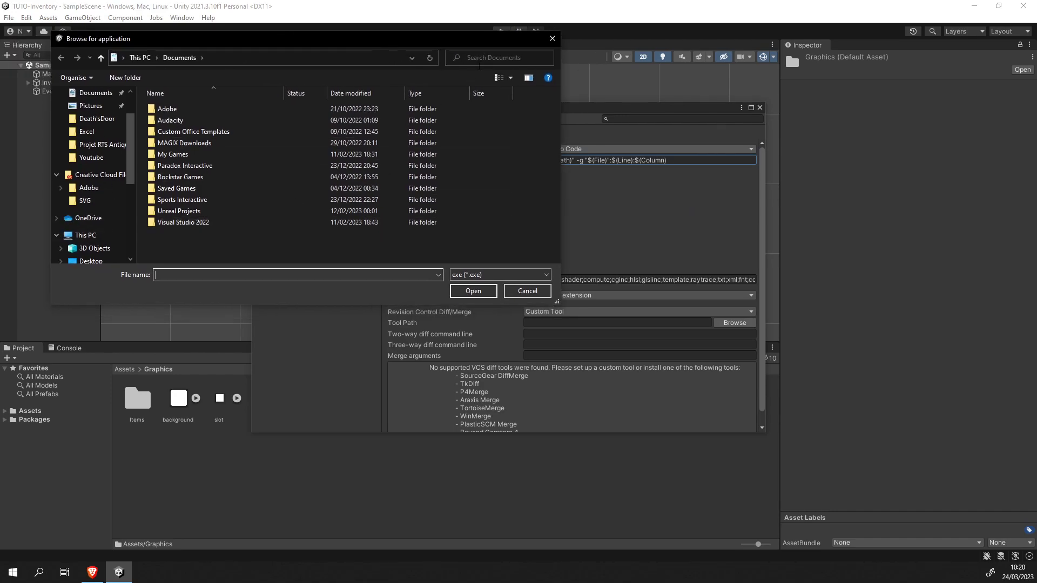
click(552, 38)
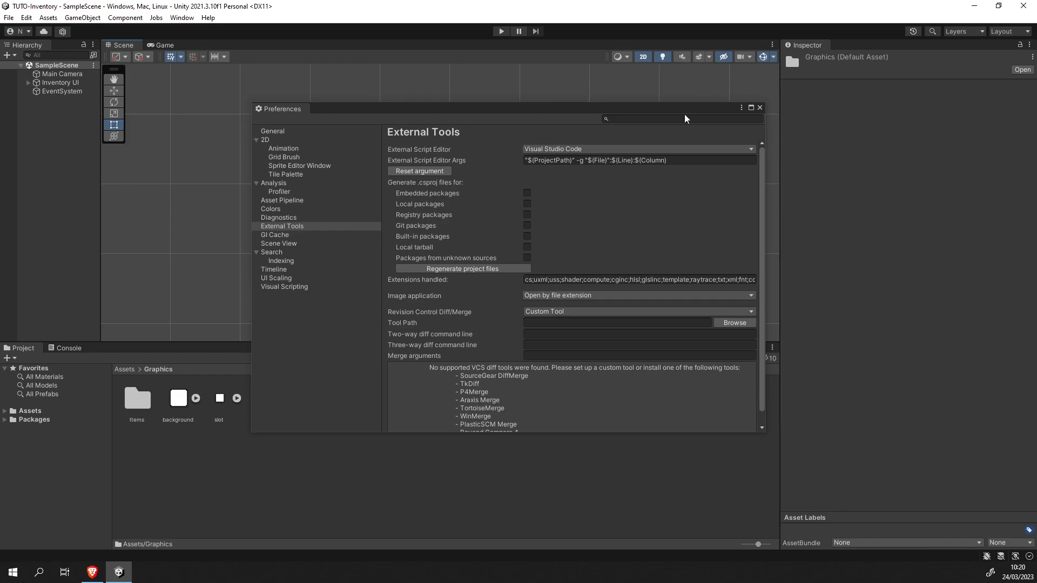
- Recheck the available external script editors and close the list without choosing another one
click(589, 149)
click(487, 140)
click(554, 150)
click(485, 155)
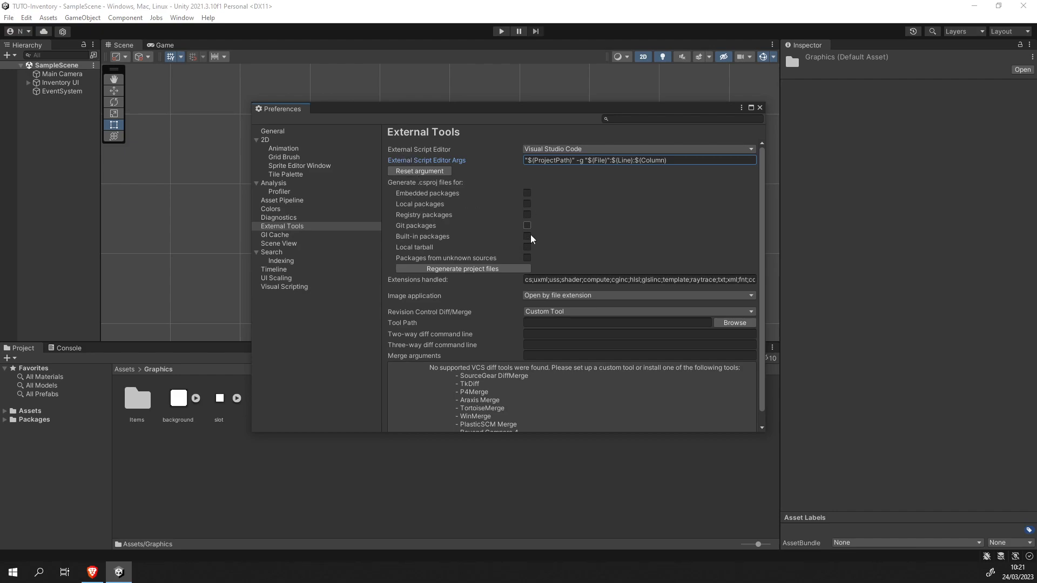
- Highlight the .csproj generation options from Embedded packages through Local tarball without enabling them
click(399, 195)
click(412, 206)
click(417, 217)
click(417, 225)
click(410, 234)
click(412, 246)
click(409, 236)
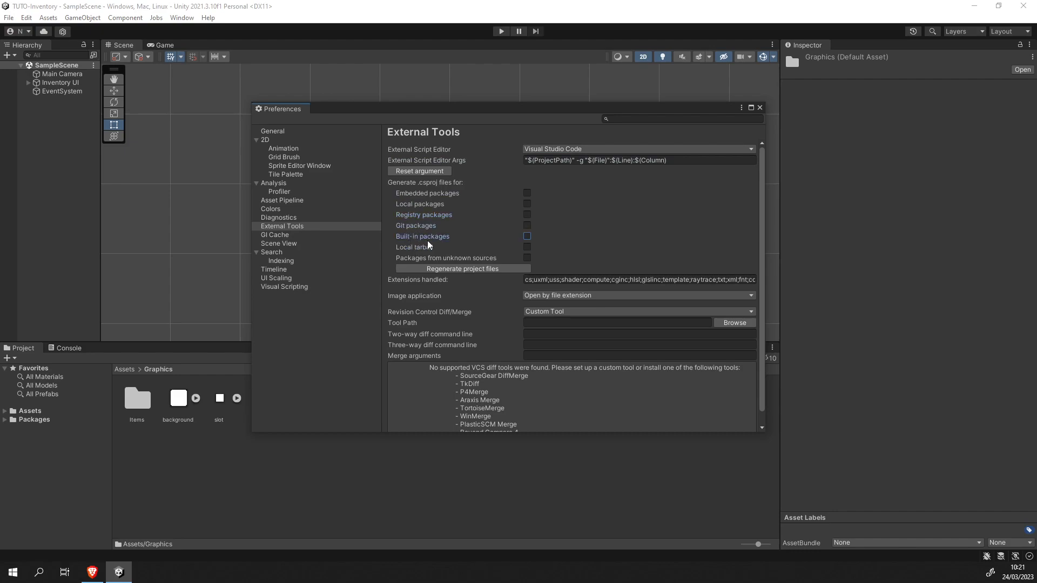
- Reveal the Graphics asset folder in File Explorer and go up to the TUTO-Inventory project folder
right_click(298, 503)
click(317, 236)
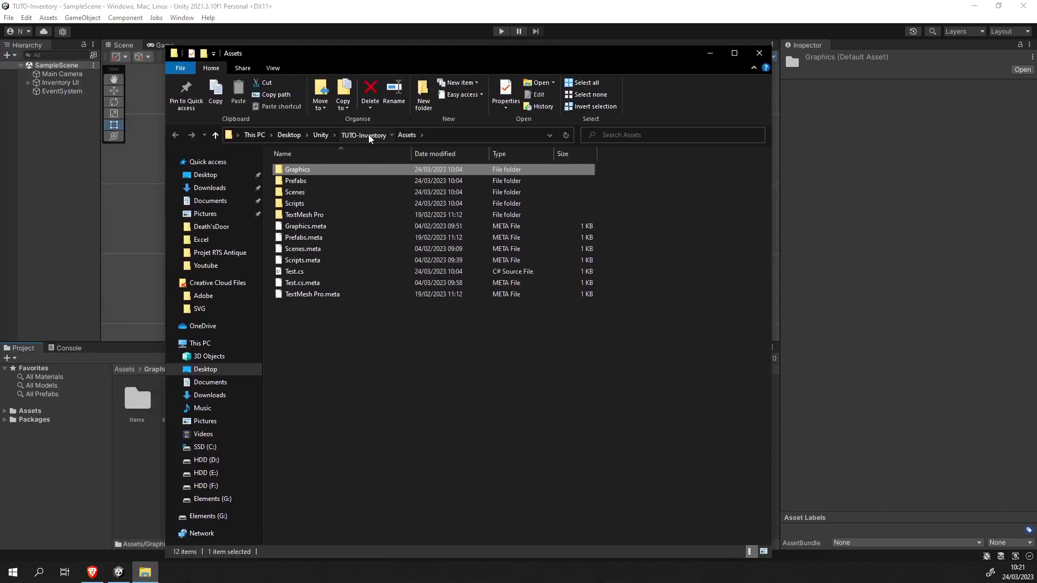
click(650, 326)
scroll(624, 340, down, 12)
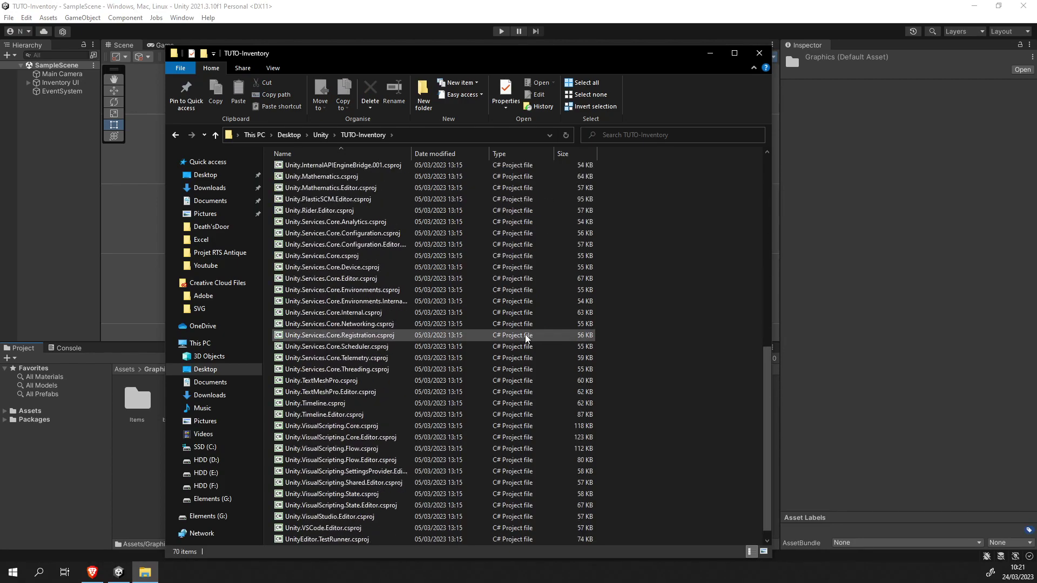
- Examine the Unity .csproj files in the TUTO-Inventory folder, starting from Unity.2D.Animation.Editor.csproj
drag(614, 535, 654, 262)
scroll(654, 262, up, 12)
click(417, 302)
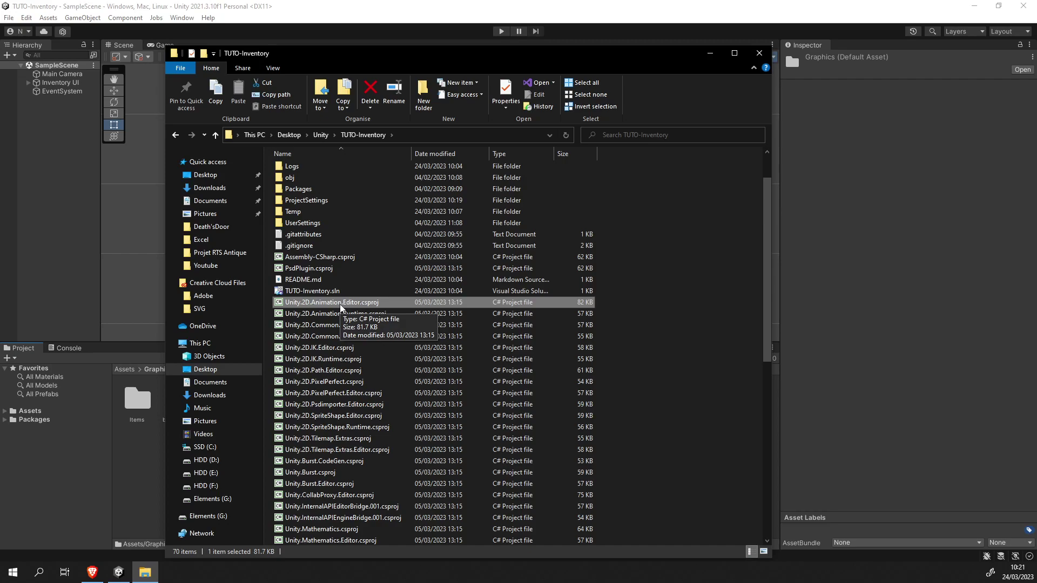
drag(610, 301, 588, 305)
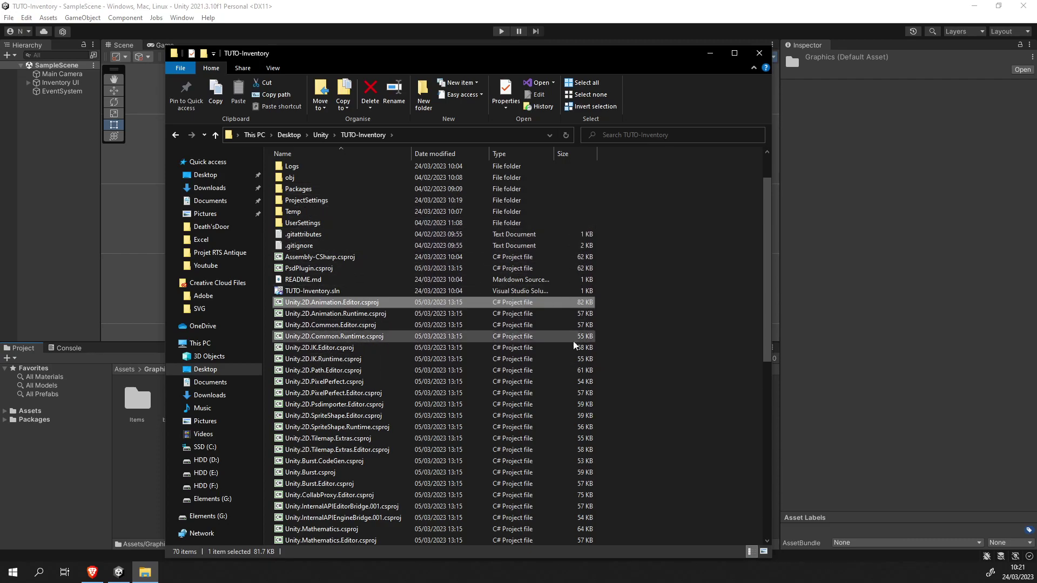
click(615, 305)
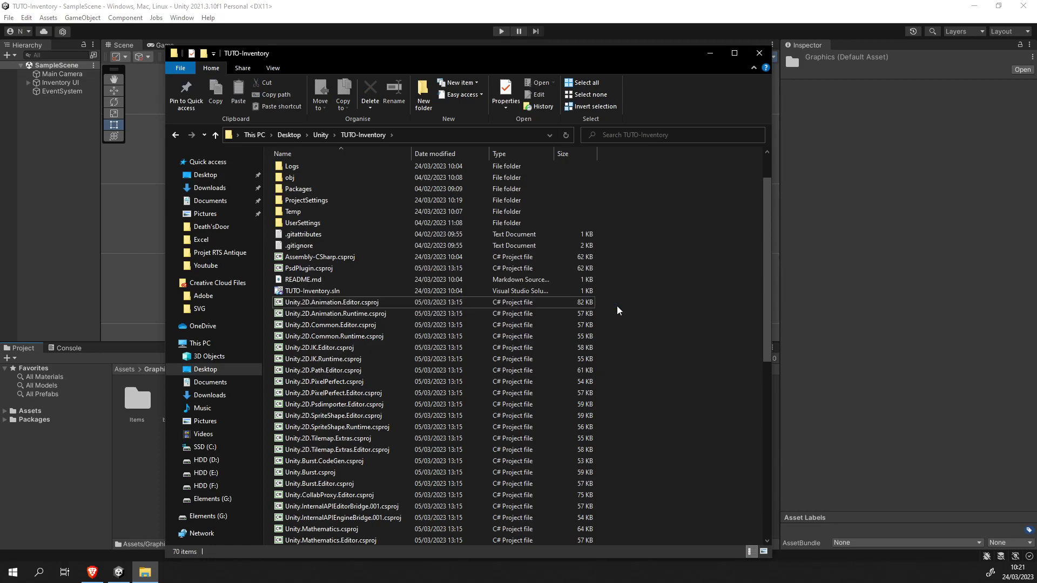
click(336, 302)
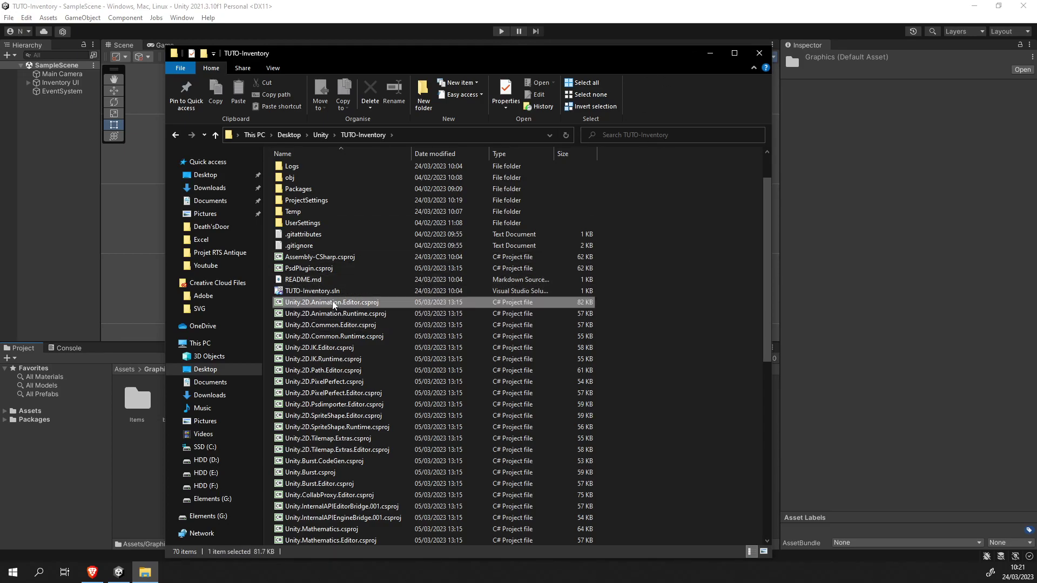
drag(600, 300, 630, 449)
scroll(594, 402, up, 12)
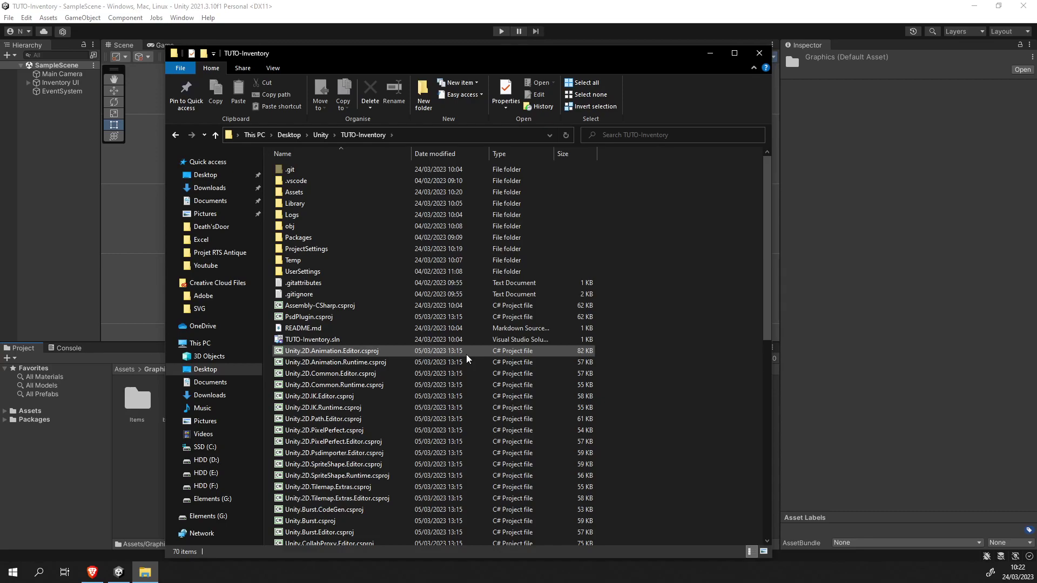
scroll(556, 296, down, 12)
scroll(559, 292, up, 12)
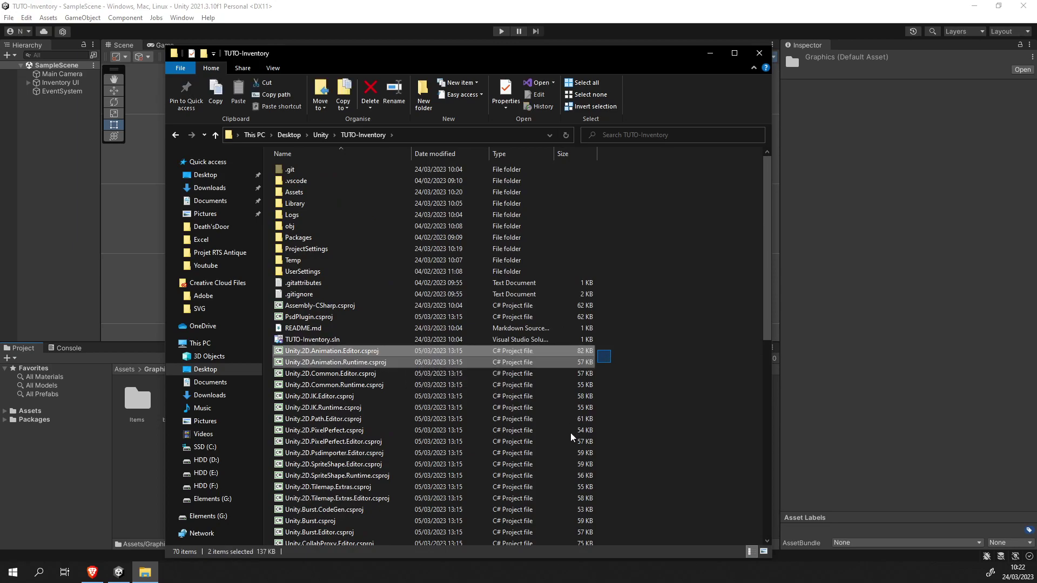
scroll(403, 345, down, 12)
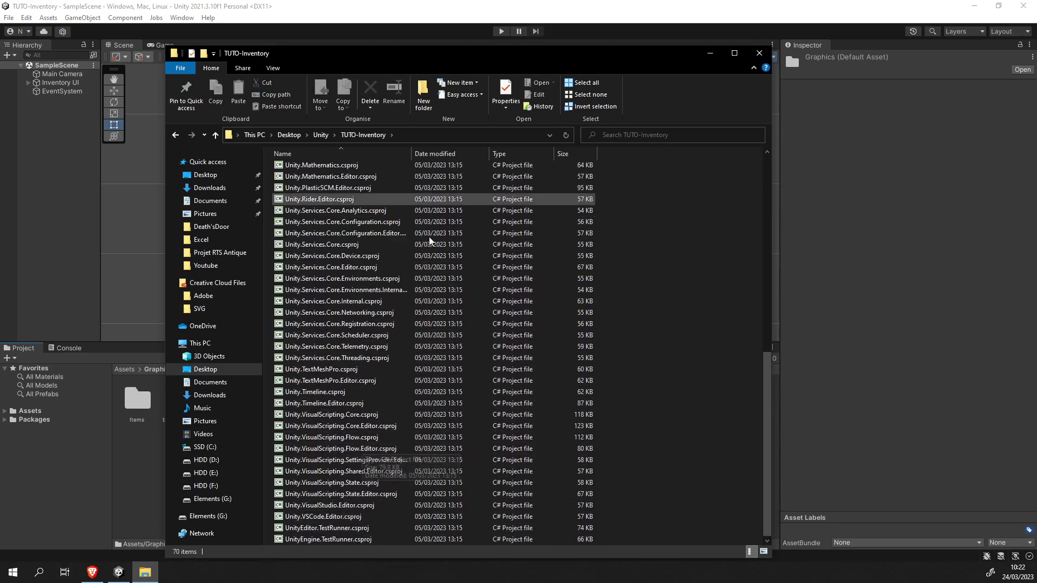
- Leave File Explorer for Unity and close the Preferences window
drag(625, 60, 477, 66)
click(610, 59)
drag(540, 113, 449, 102)
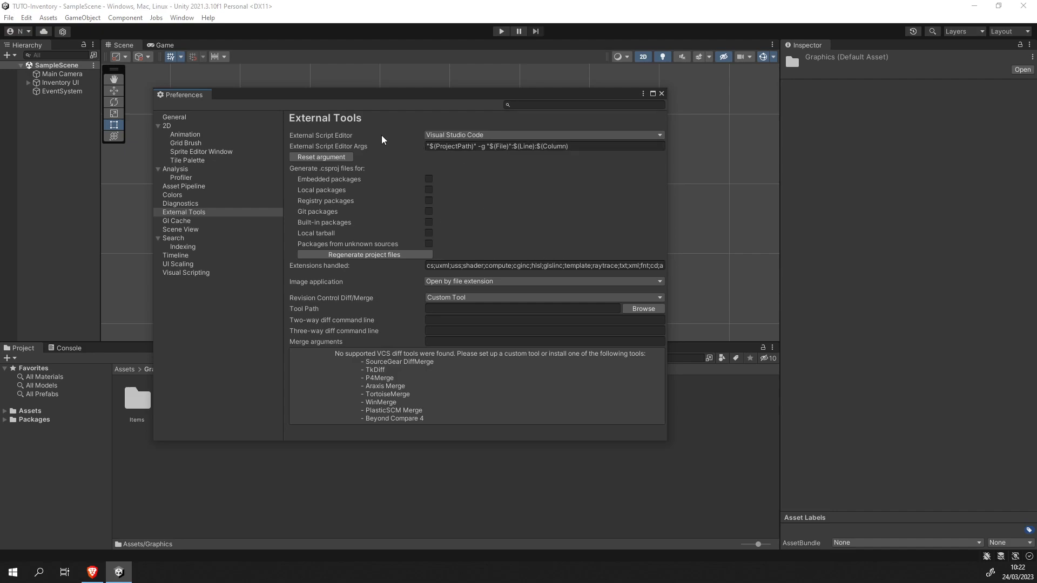
click(661, 94)
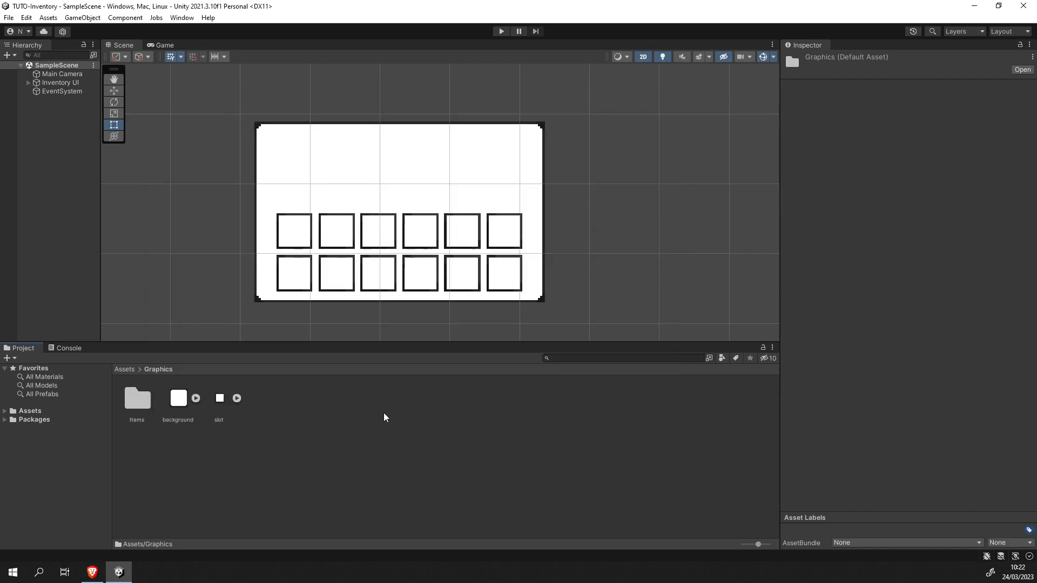
- Open the Unity C# project in Visual Studio Code from the Graphics folder and maximize the editor window
right_click(408, 432)
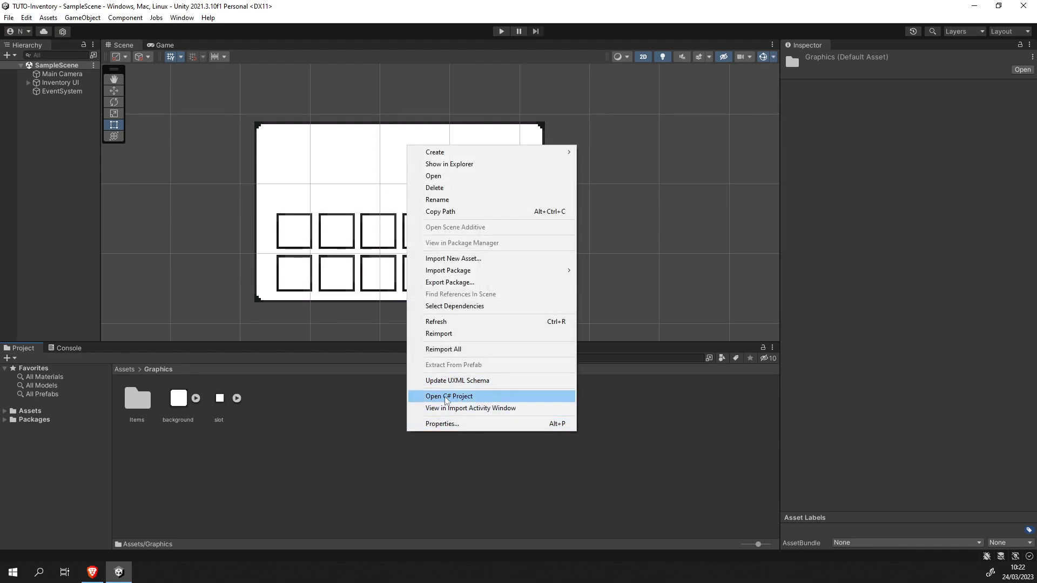
click(446, 398)
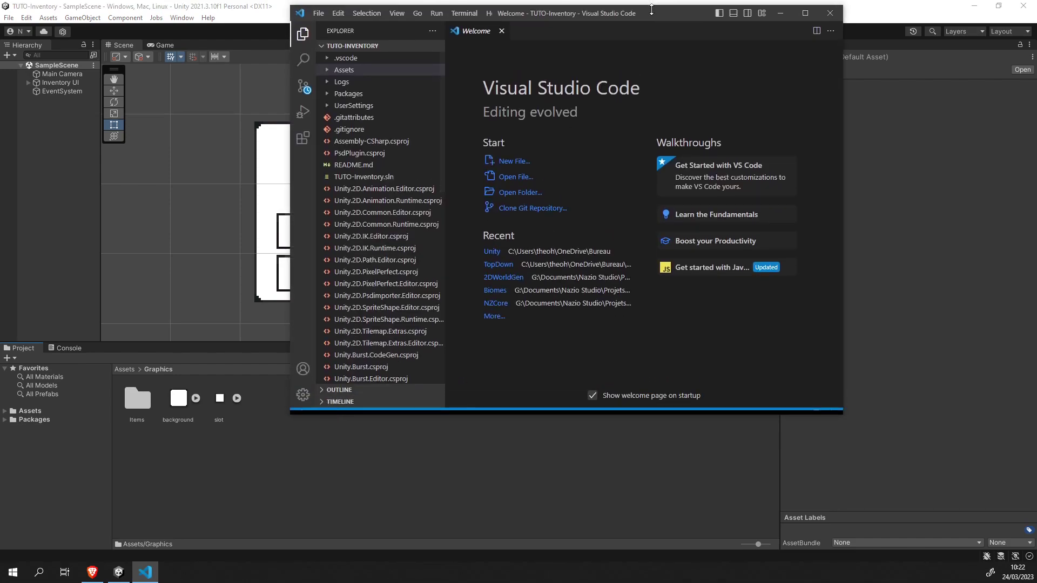
drag(632, 57, 563, 0)
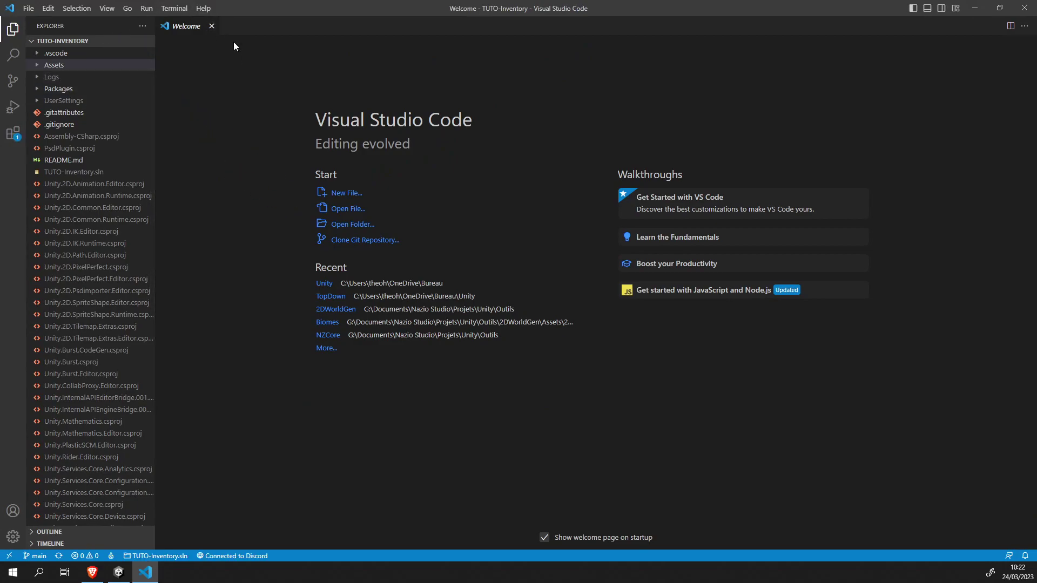
- Close the Welcome page, expand the Assets folder and open Test.cs in the editor
click(212, 27)
click(48, 65)
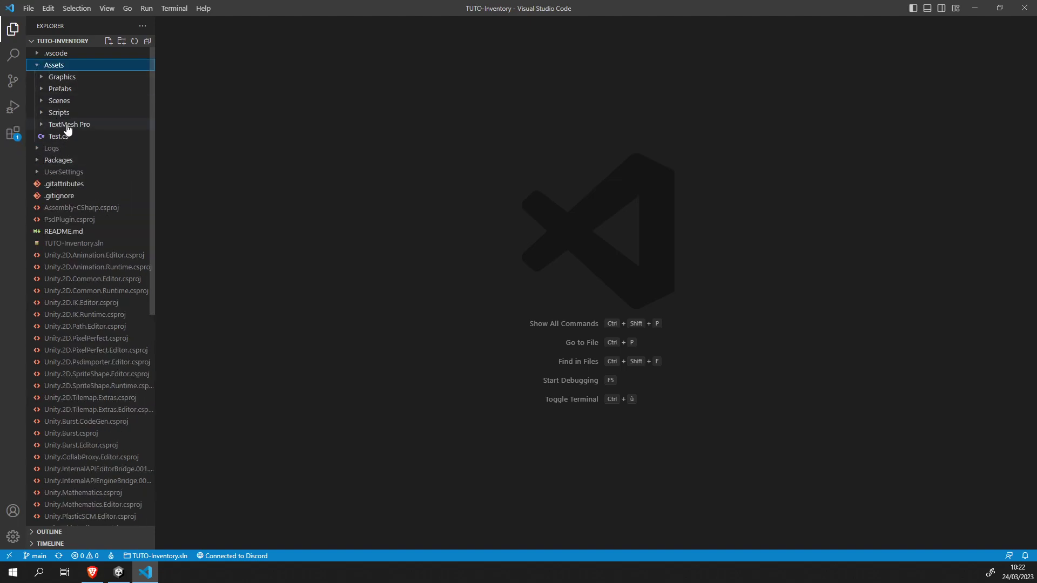
click(100, 140)
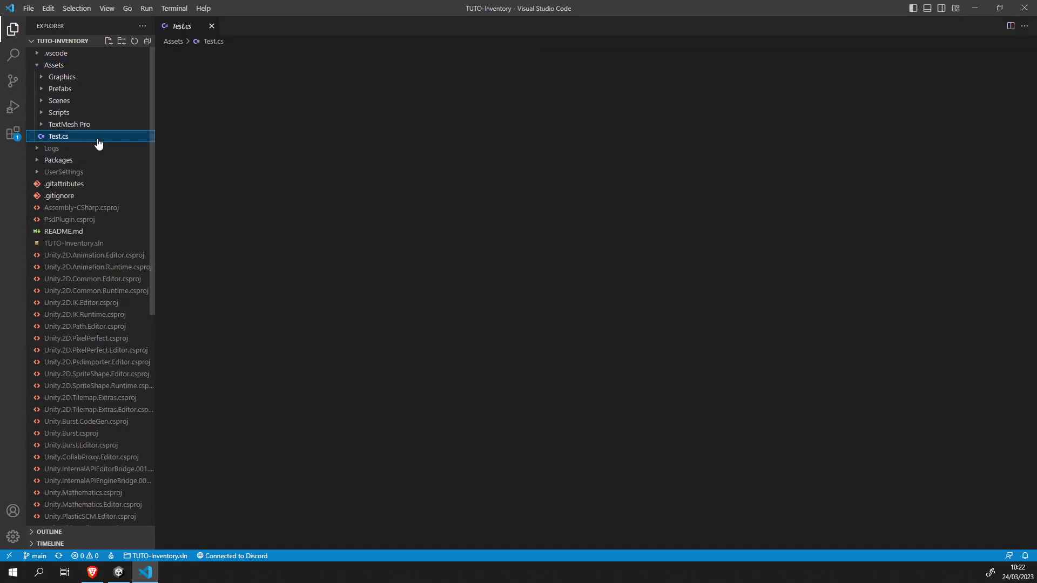
click(213, 360)
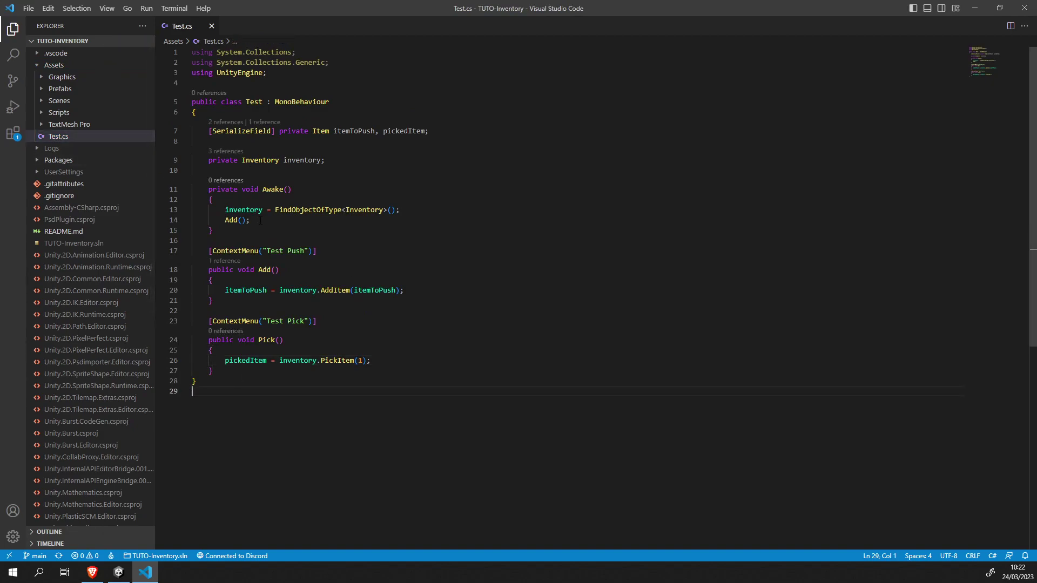
- Look through the available color themes, filter them by "visual" and apply Visual Studio 2019 Dark
click(28, 8)
mouse_move(120, 265)
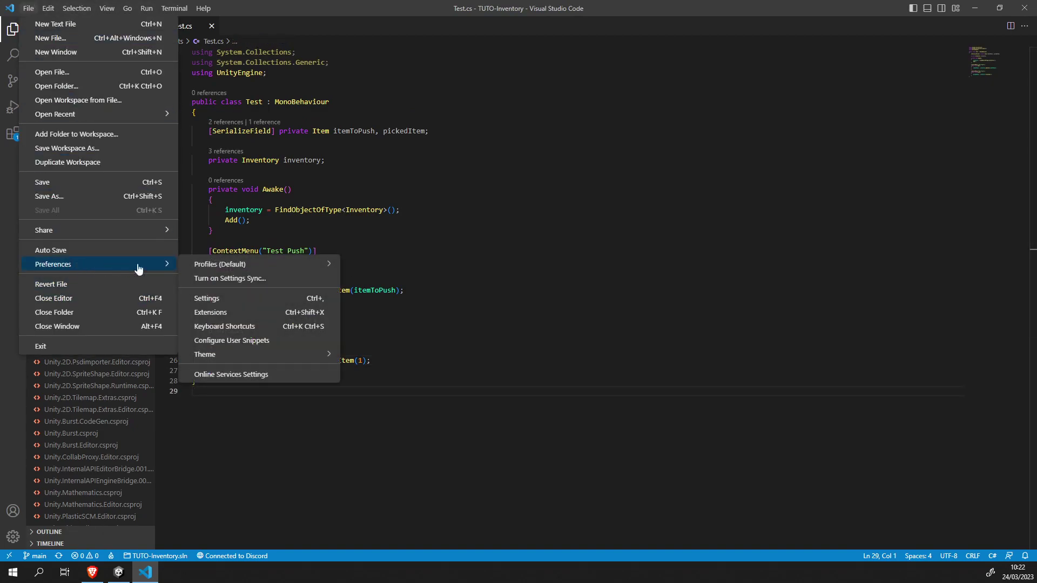
mouse_move(312, 356)
click(427, 354)
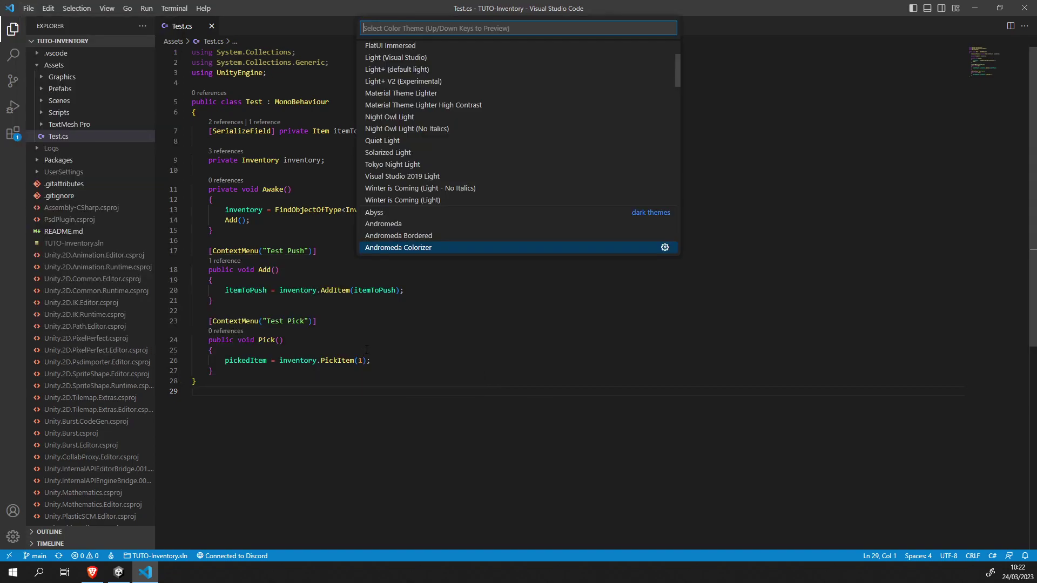
scroll(414, 142, up, 5)
scroll(405, 157, down, 10)
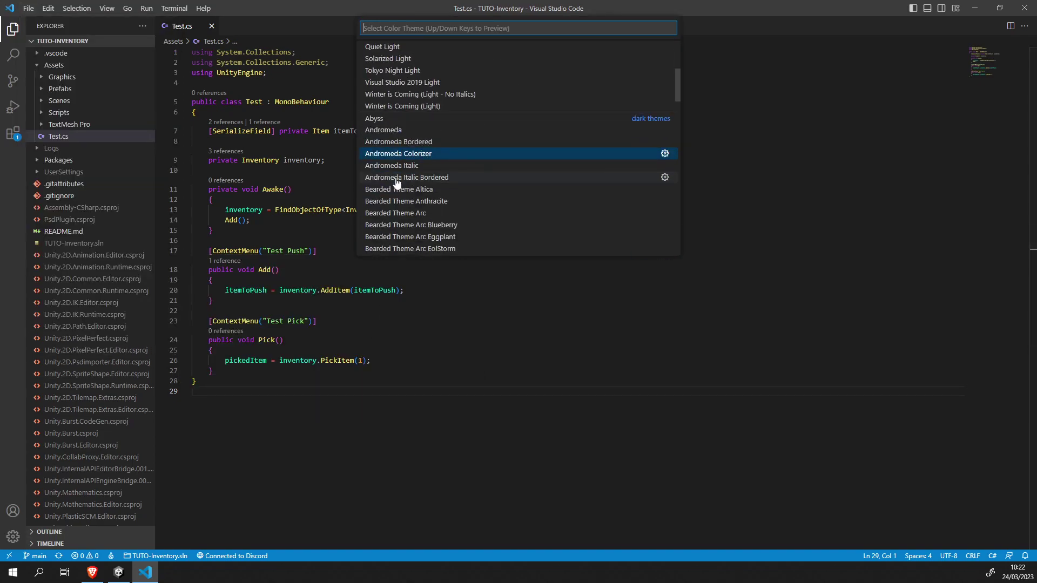
scroll(398, 186, down, 15)
scroll(433, 141, up, 5)
scroll(412, 153, down, 5)
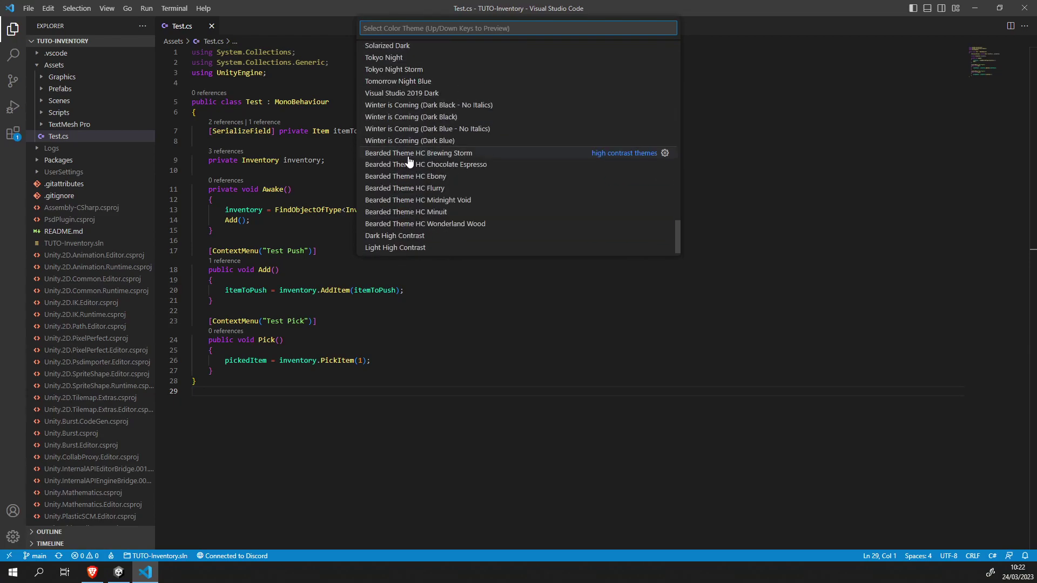
scroll(416, 200, up, 3)
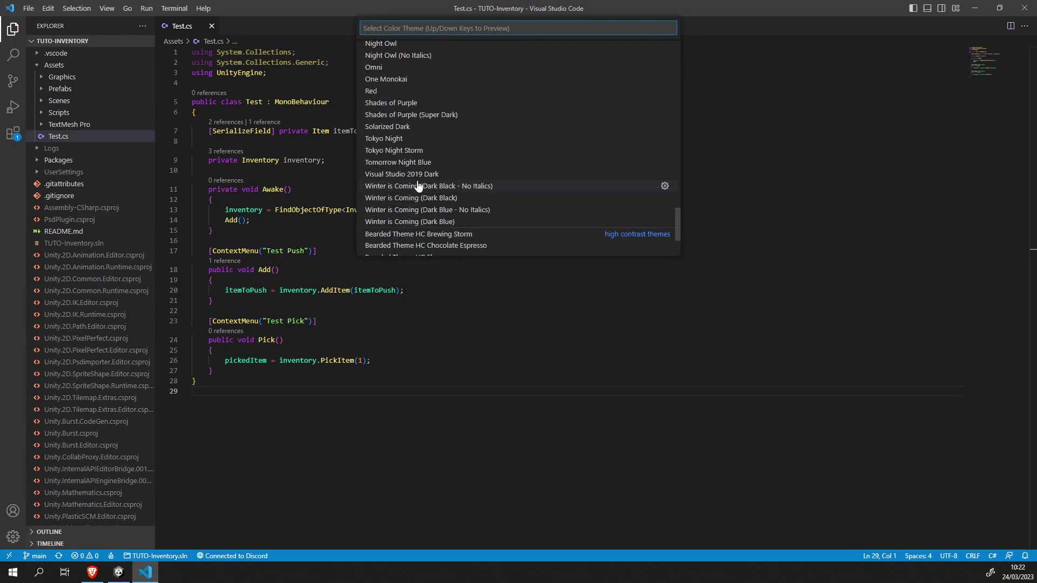
text(visual)
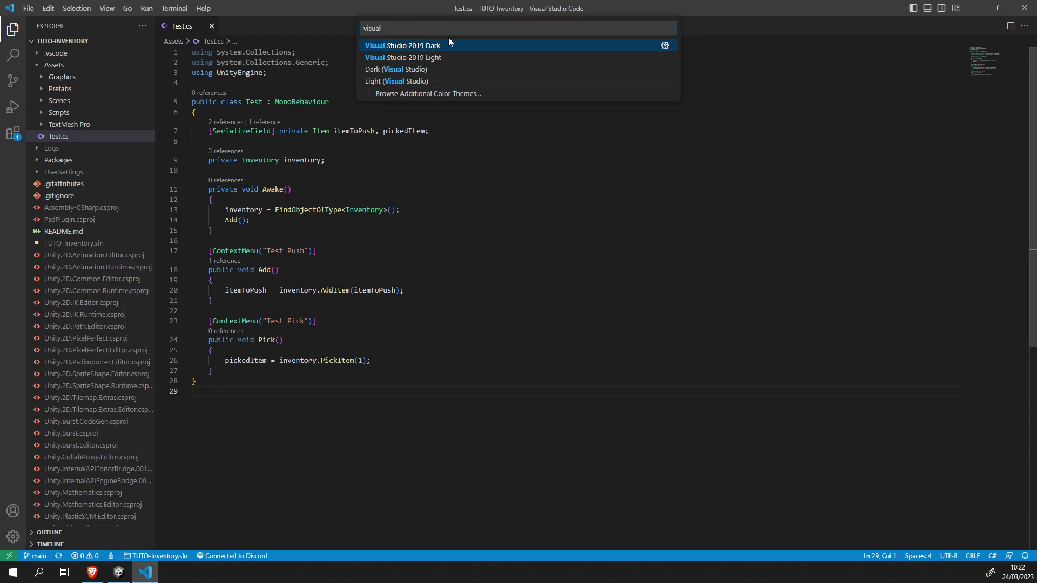
click(427, 45)
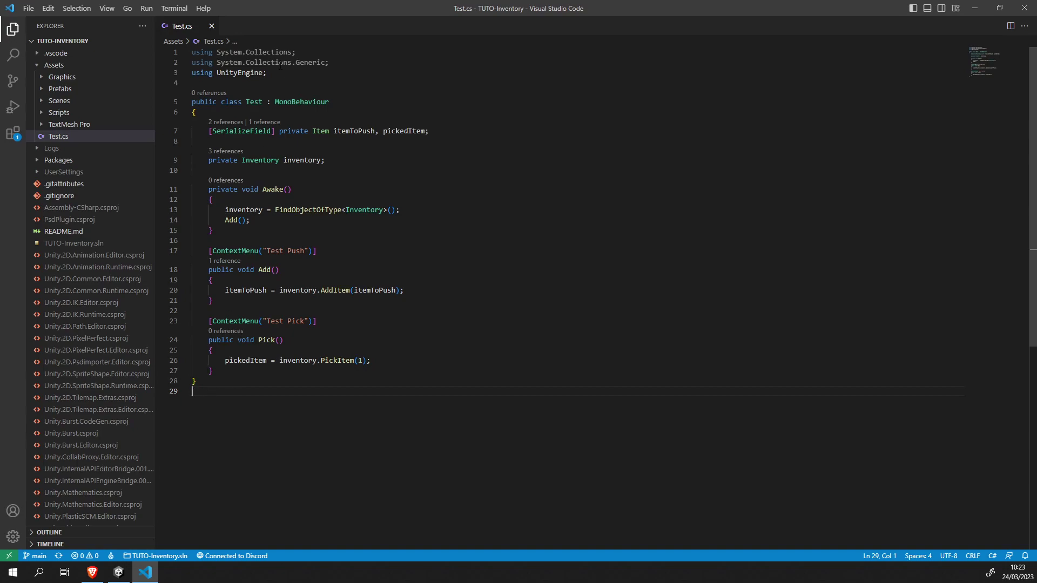
- Highlight the MonoBehaviour class name in Test.cs and look over the rest of the script's syntax coloring
double_click(298, 105)
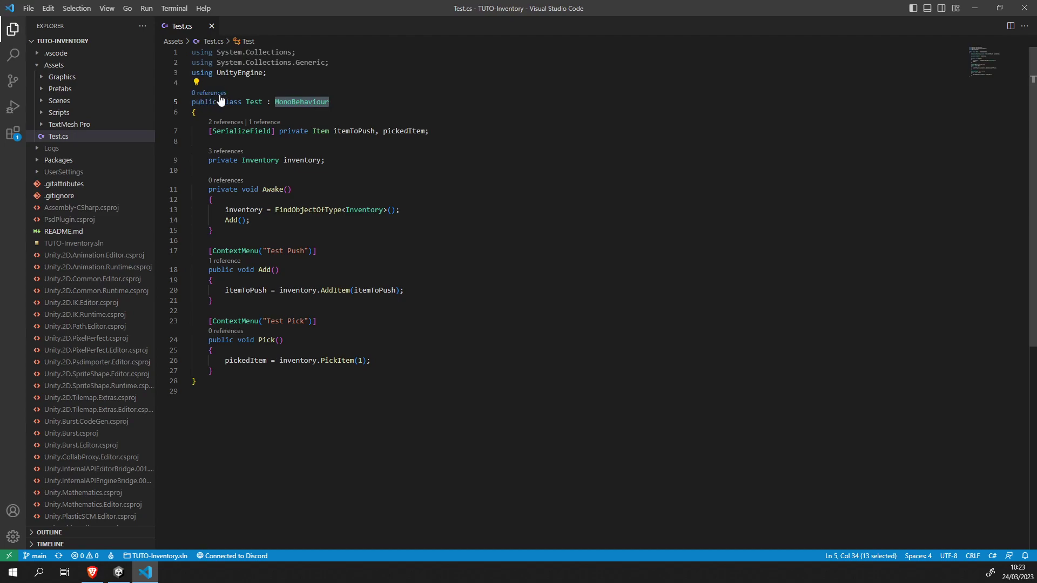
scroll(259, 301, down, 5)
click(259, 301)
scroll(259, 301, up, 5)
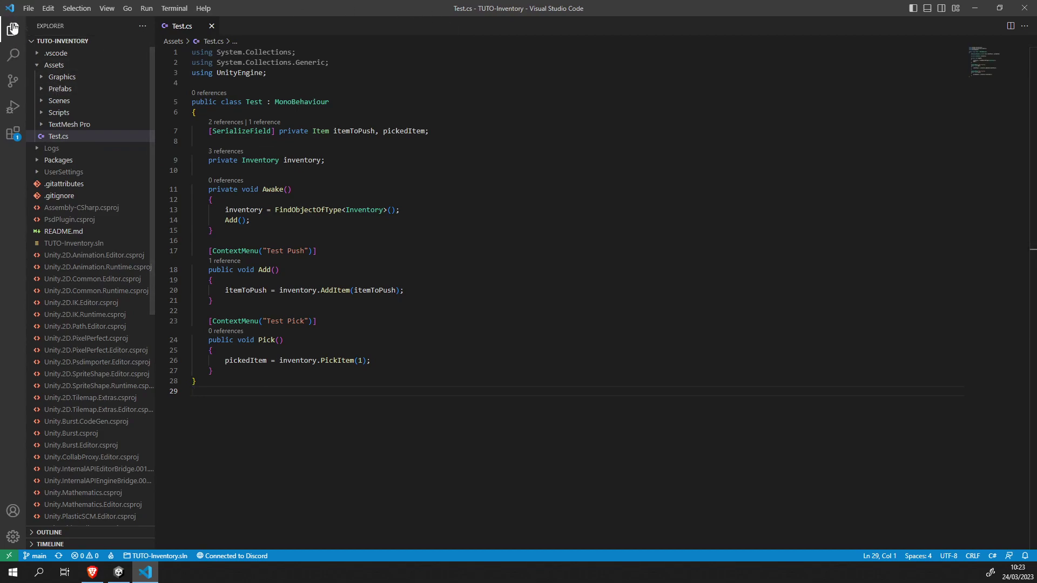
- Look through the installed Visual Studio Code extensions and collapse their list
click(13, 138)
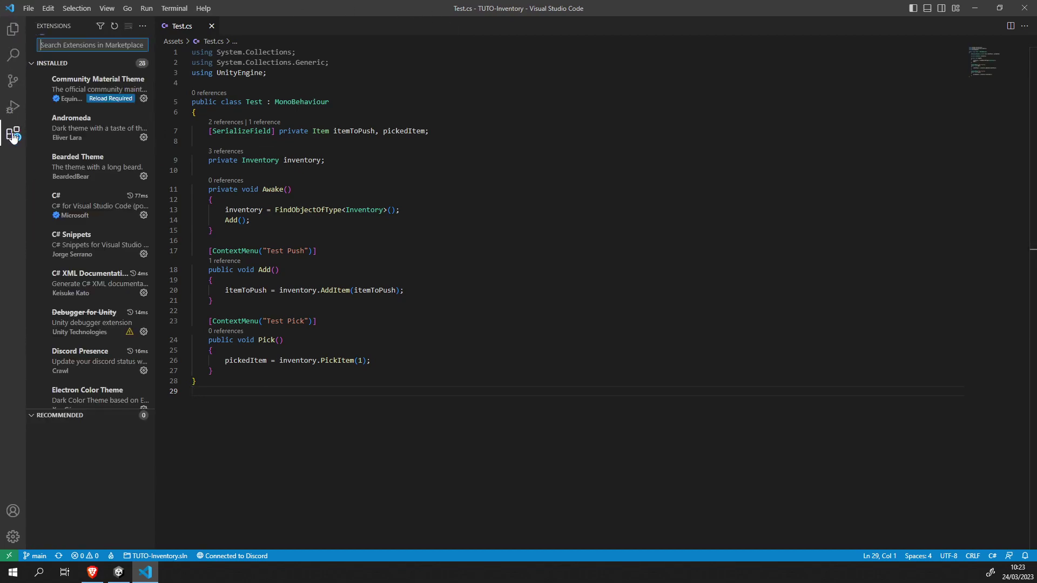
scroll(112, 118, down, 10)
scroll(112, 118, down, 4)
scroll(106, 138, up, 15)
click(36, 63)
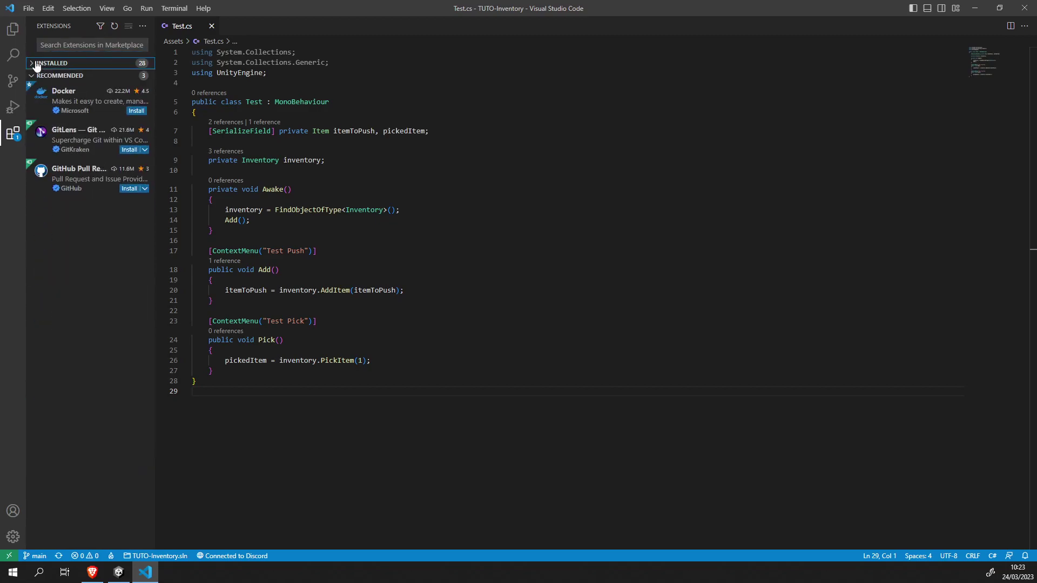
click(62, 63)
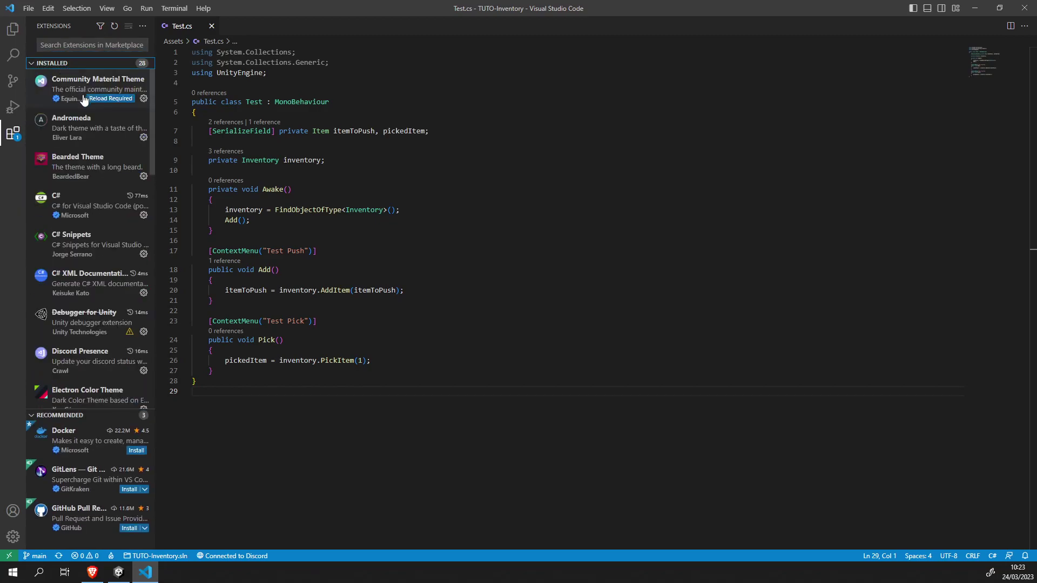
scroll(76, 204, down, 3)
scroll(76, 203, down, 5)
scroll(75, 195, up, 8)
click(40, 64)
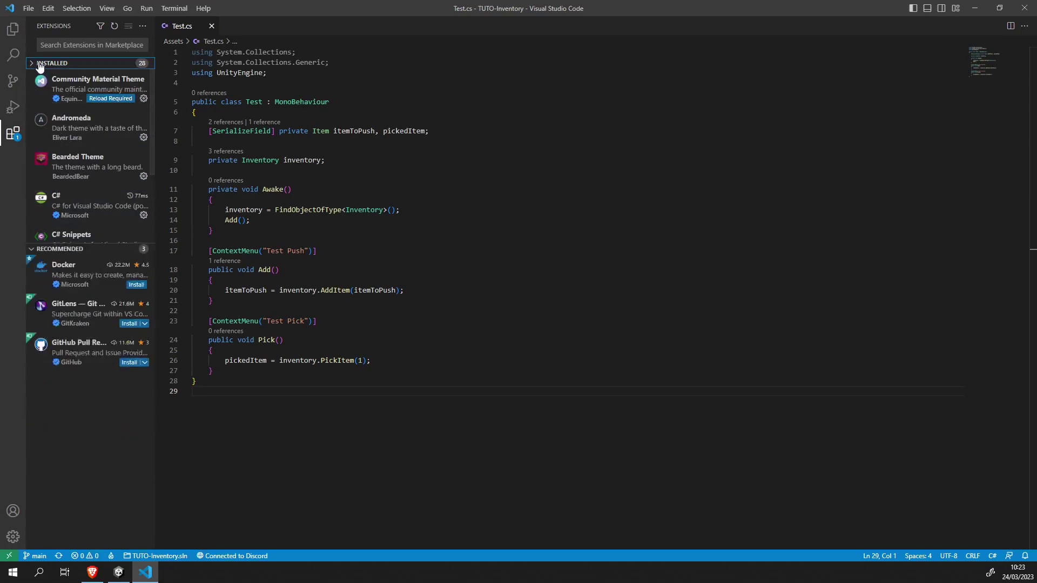
- Search the extension marketplace for "c#" and open the details page of Microsoft's C# extension
click(65, 41)
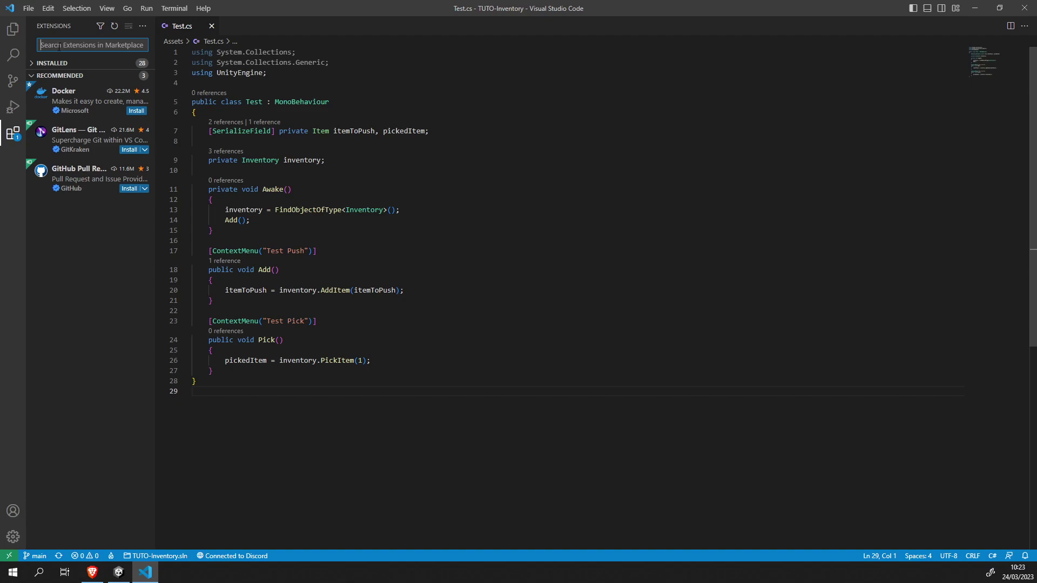
text(c#)
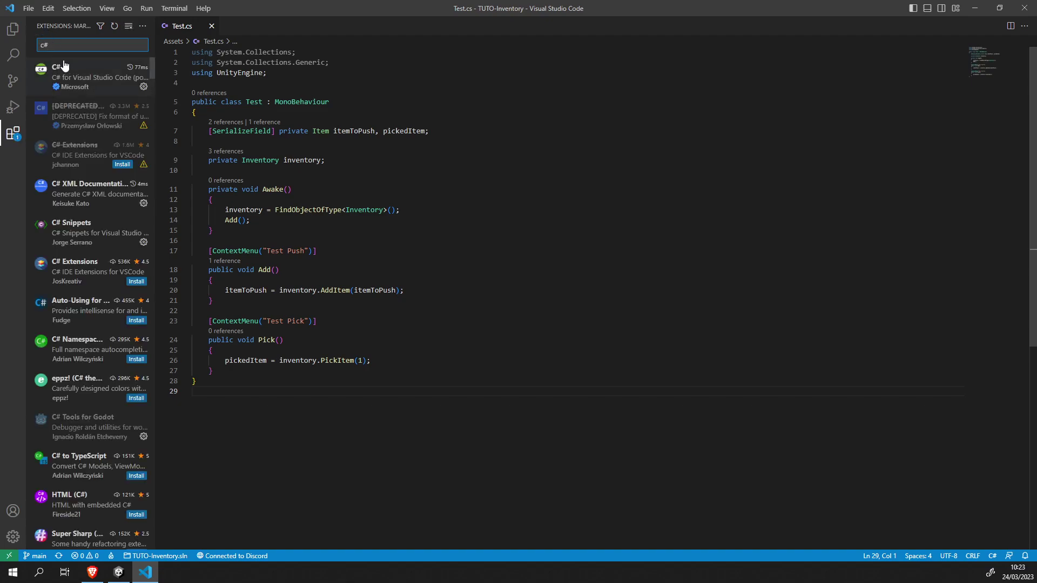
click(105, 81)
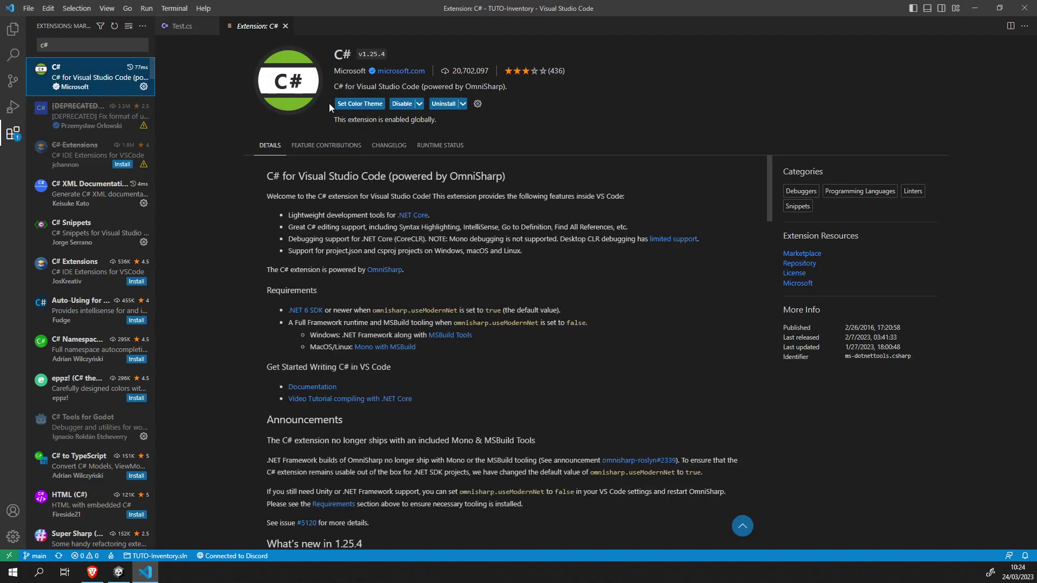
- Examine the C# extension's publisher and details, and highlight its introduction and feature list
drag(334, 70, 367, 72)
click(552, 94)
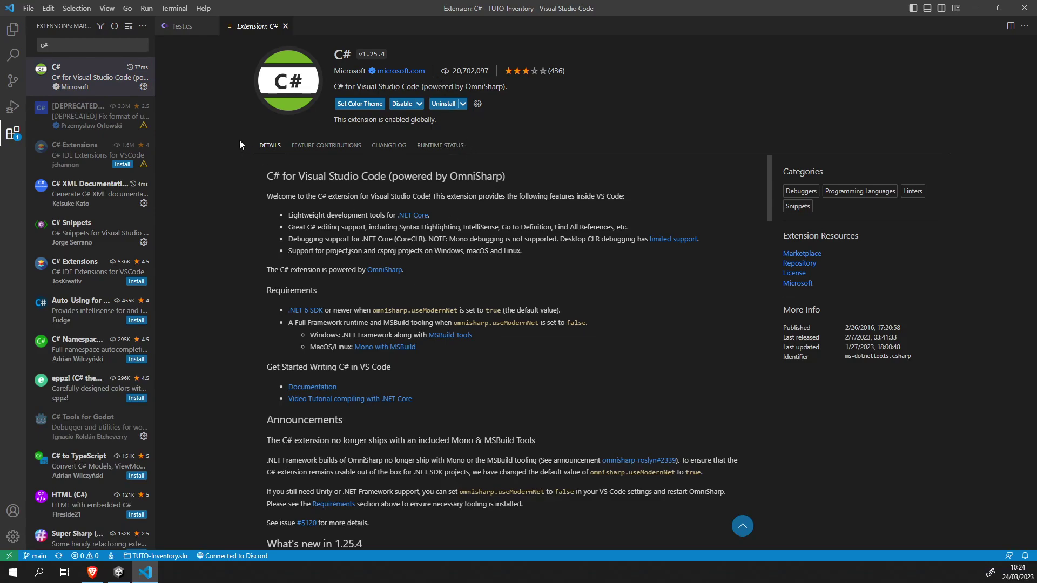
scroll(303, 230, down, 3)
scroll(303, 230, up, 3)
scroll(519, 352, down, 15)
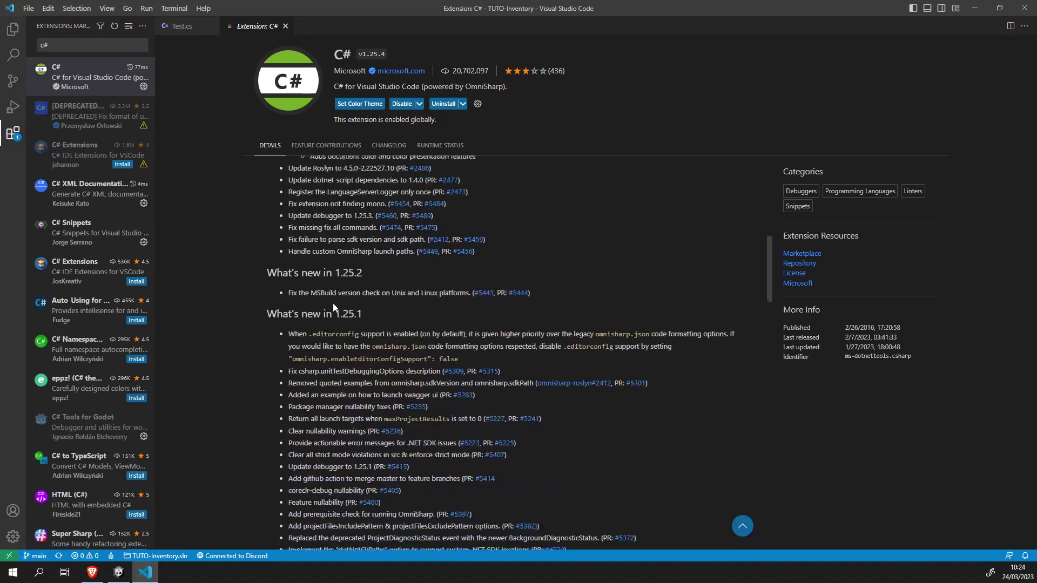
scroll(327, 306, up, 15)
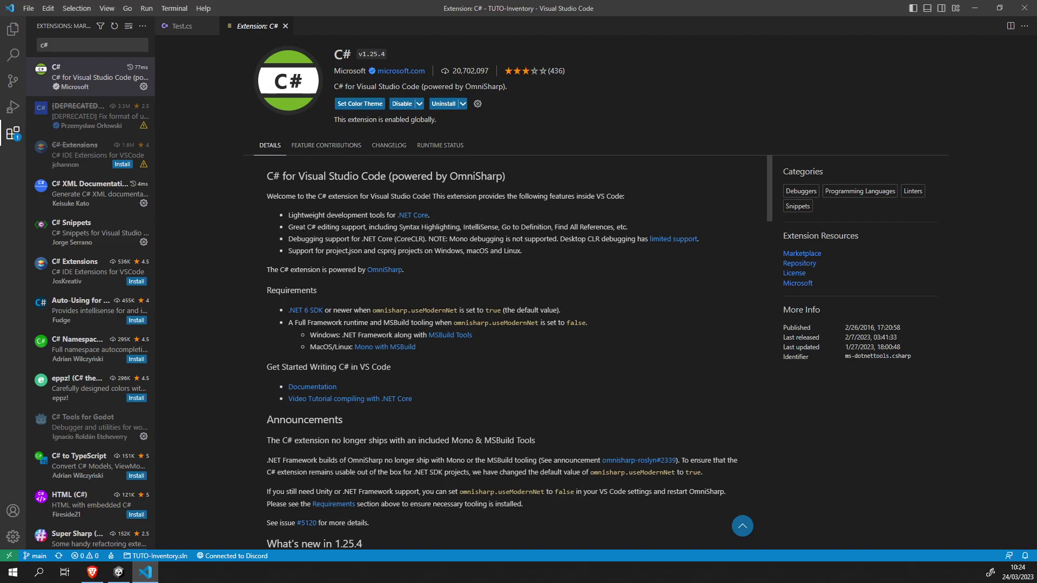
drag(522, 251, 261, 176)
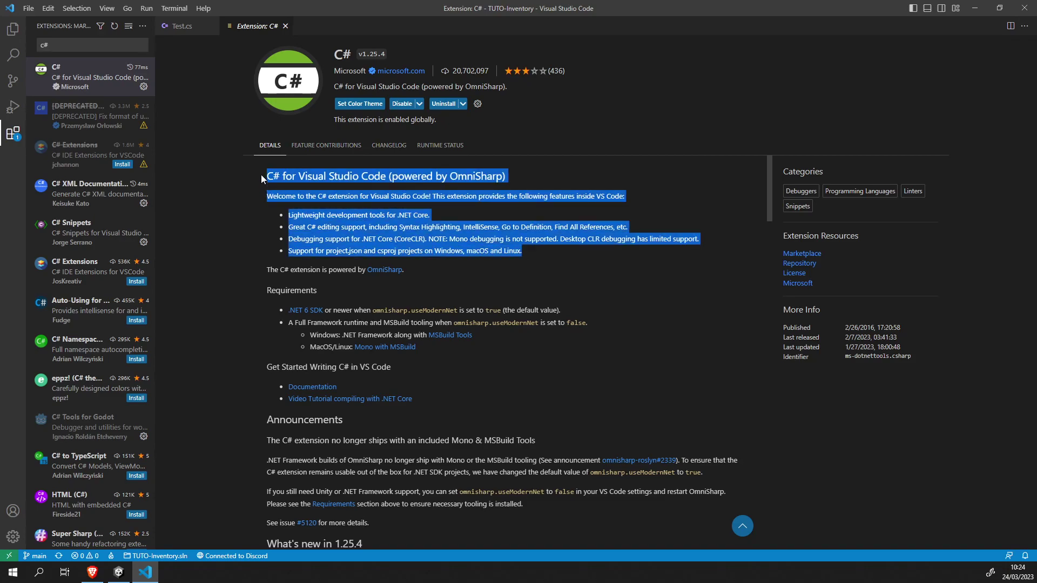
- Search the extension marketplace for "unity" and open the details page of the Debugger for Unity extension
click(85, 44)
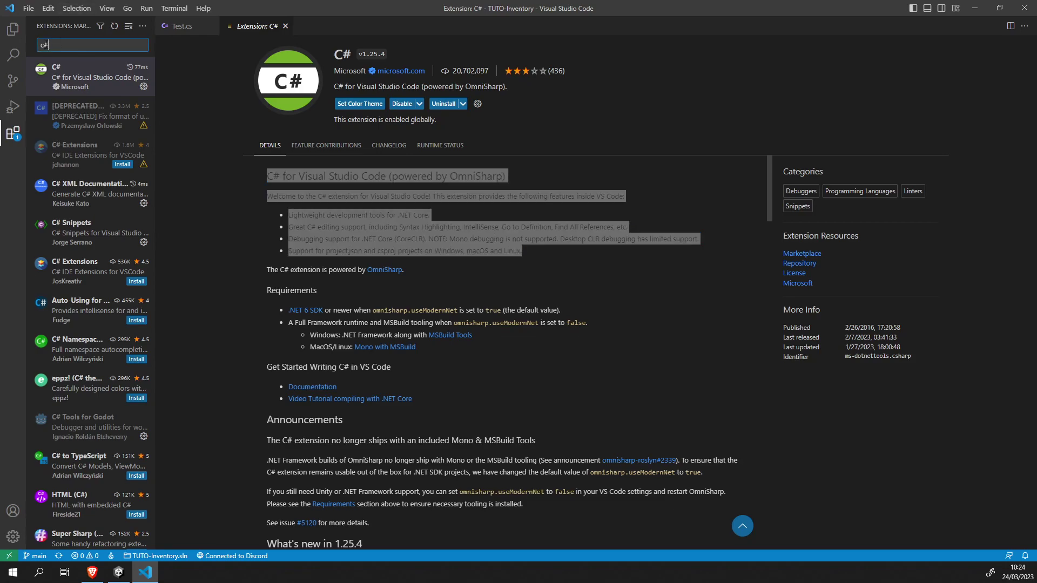
key(BackSpace)
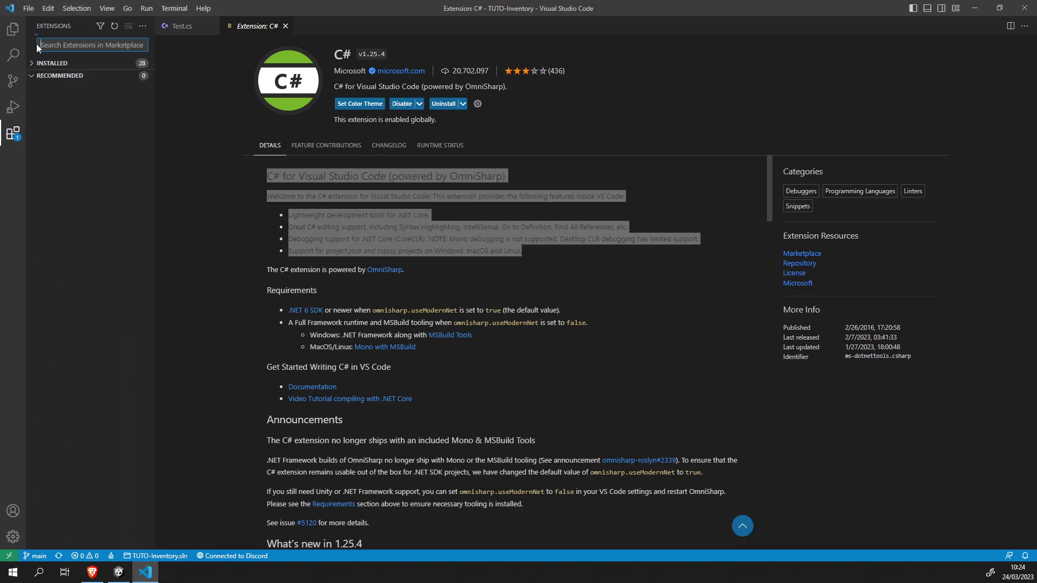
text(unity)
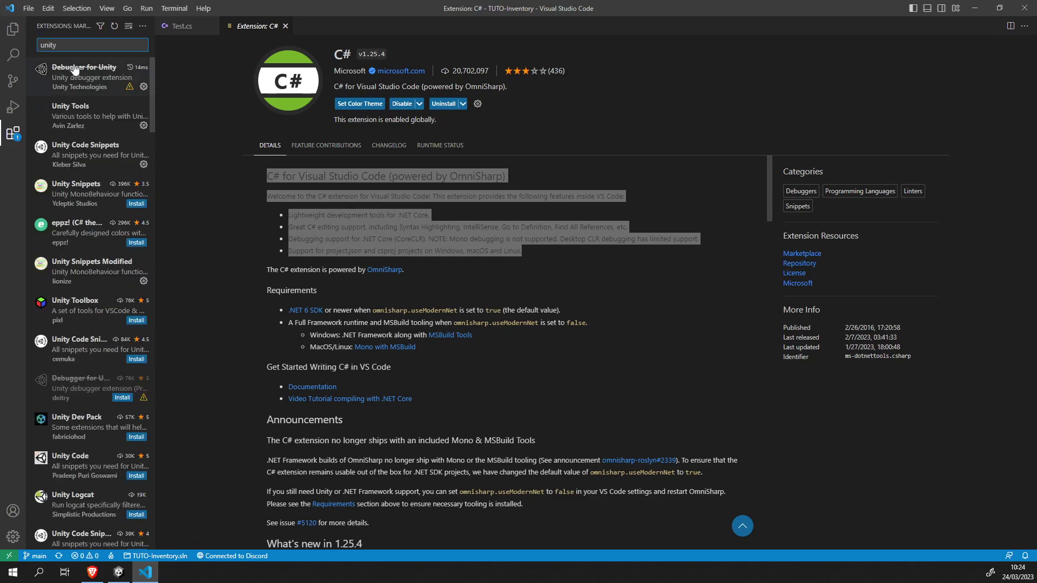
click(76, 87)
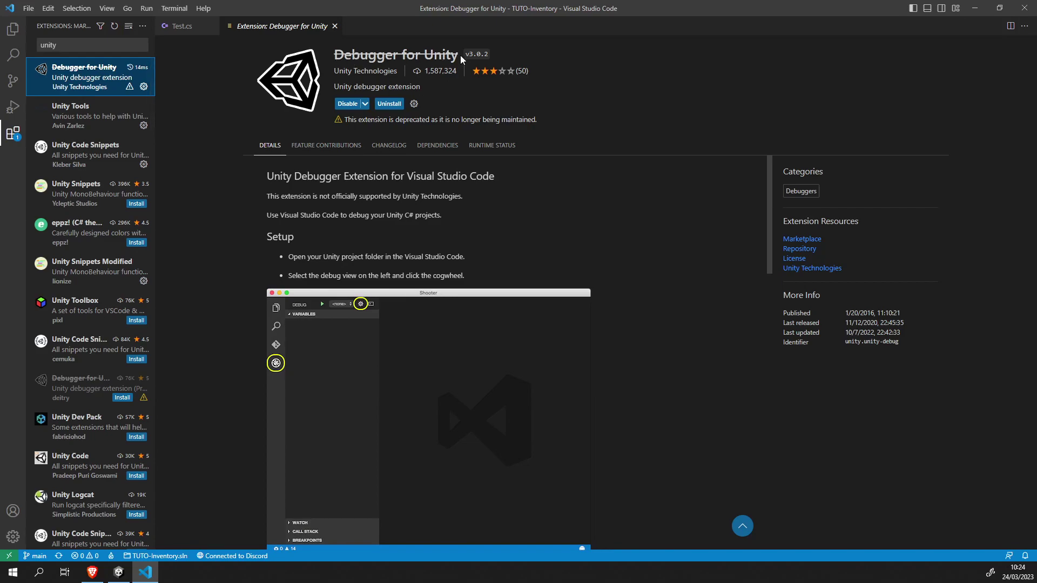
- Highlight the notice under the Debugger for Unity description and look through its setup instructions
drag(348, 120, 540, 123)
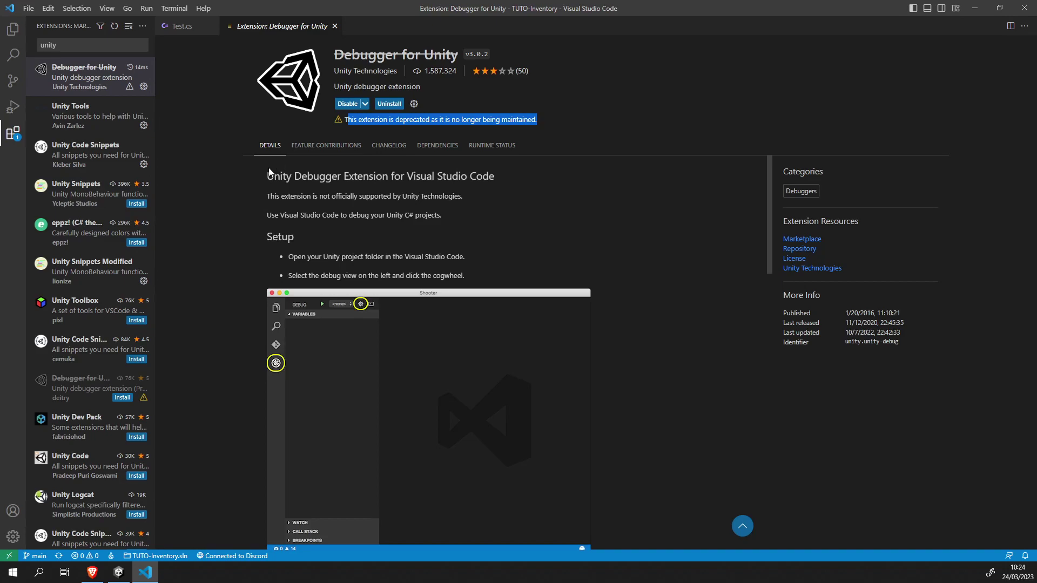
scroll(320, 255, down, 5)
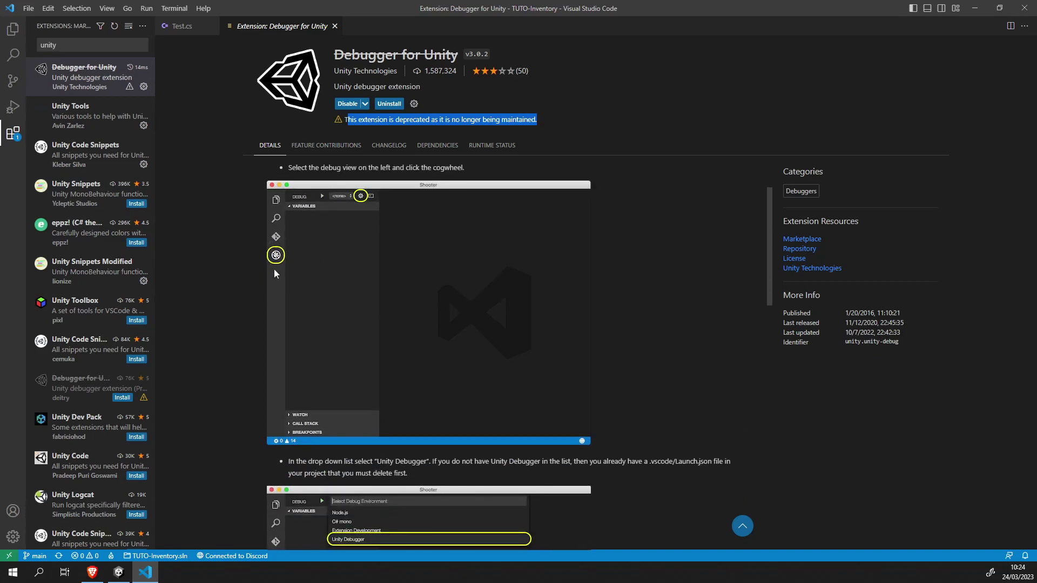
scroll(322, 302, down, 5)
scroll(358, 339, up, 3)
right_click(333, 315)
click(178, 234)
scroll(303, 212, up, 6)
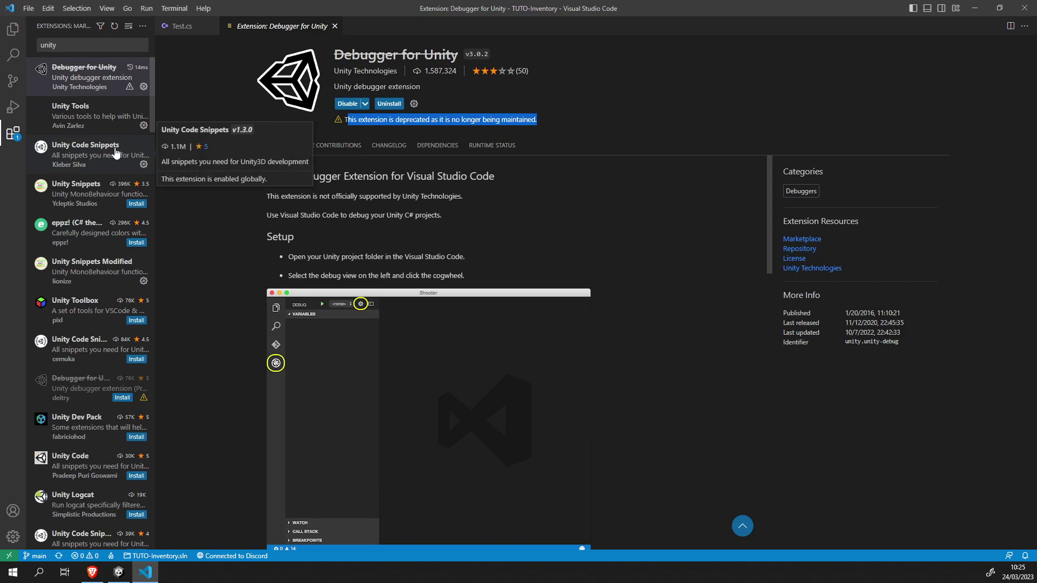
- Open the Unity Code Snippets extension and examine its feature demos, installation section and full snippet list
click(148, 150)
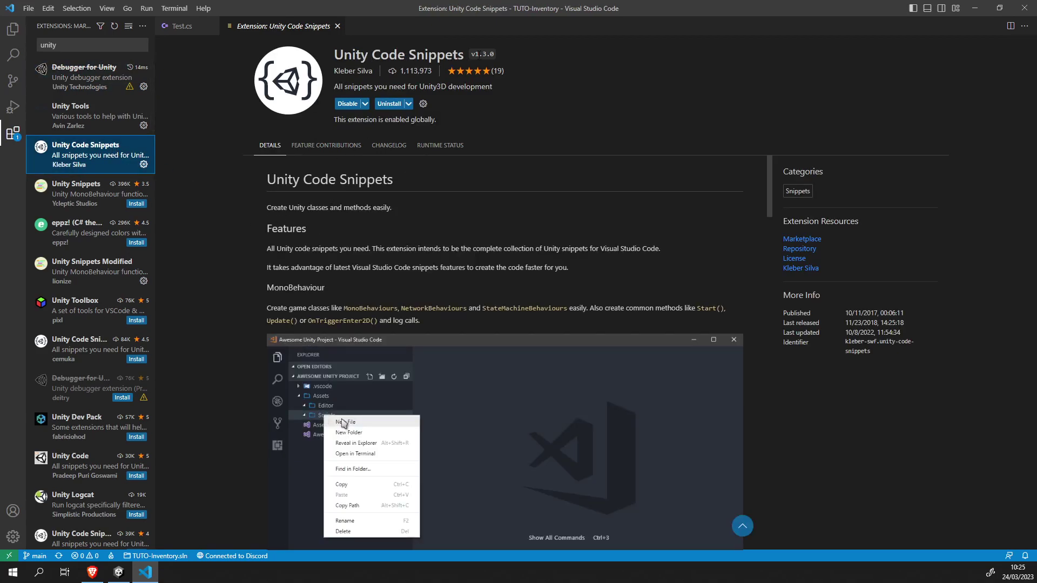
scroll(370, 191, down, 2)
scroll(371, 187, up, 2)
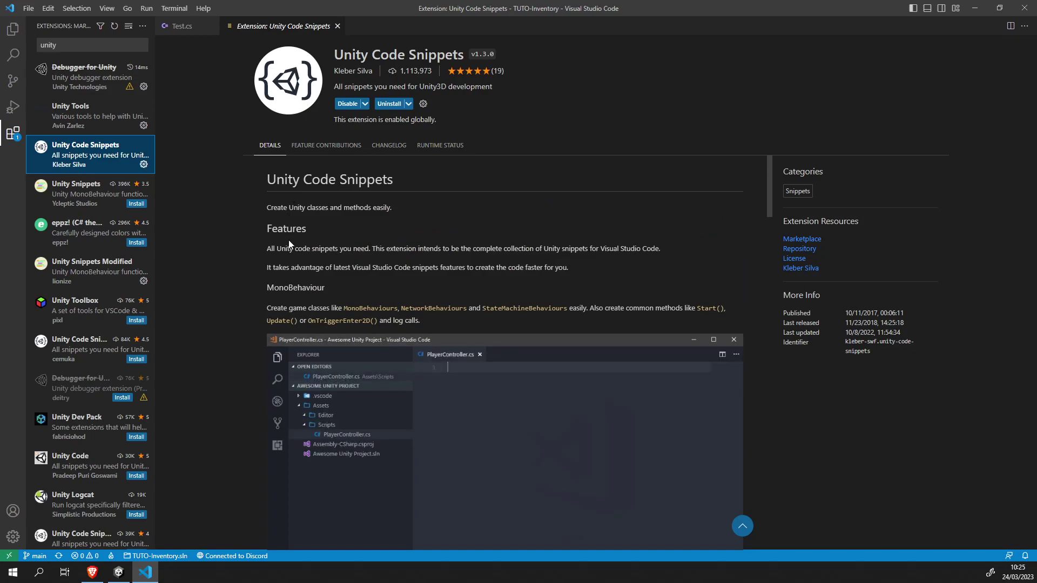
scroll(259, 222, down, 3)
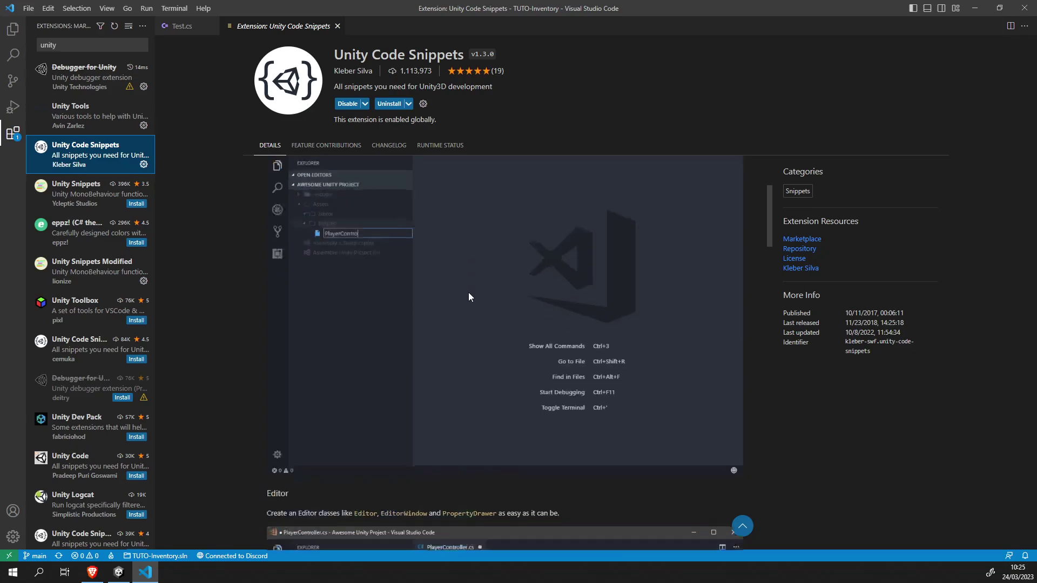
scroll(451, 299, down, 1)
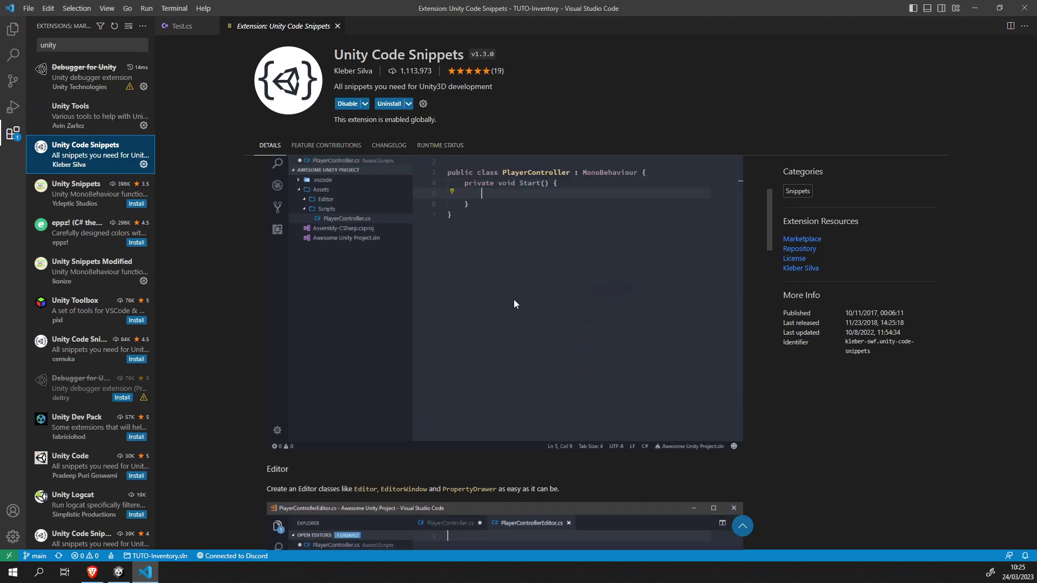
scroll(426, 275, down, 2)
scroll(426, 275, down, 4)
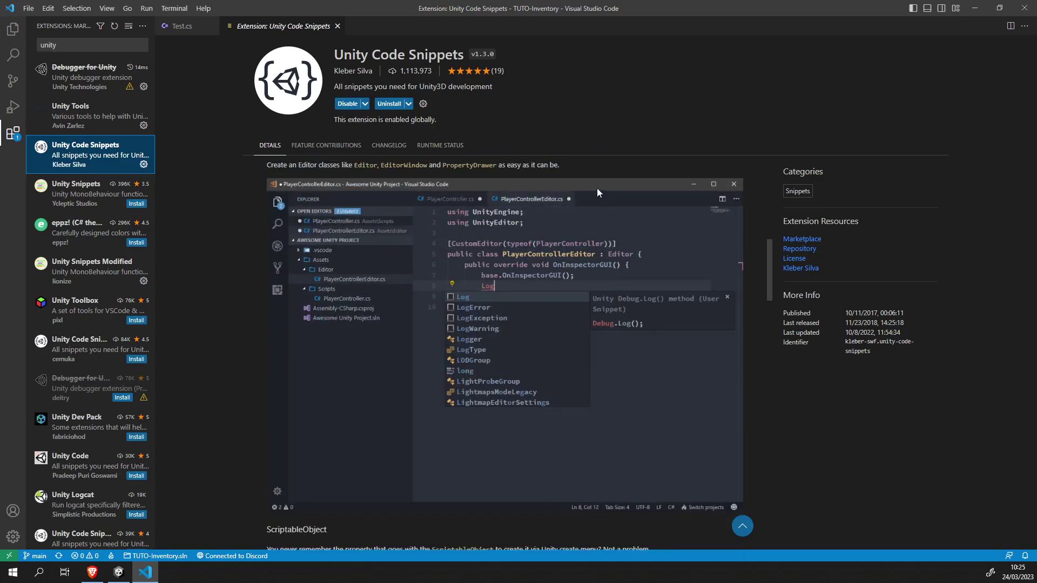
scroll(514, 292, down, 12)
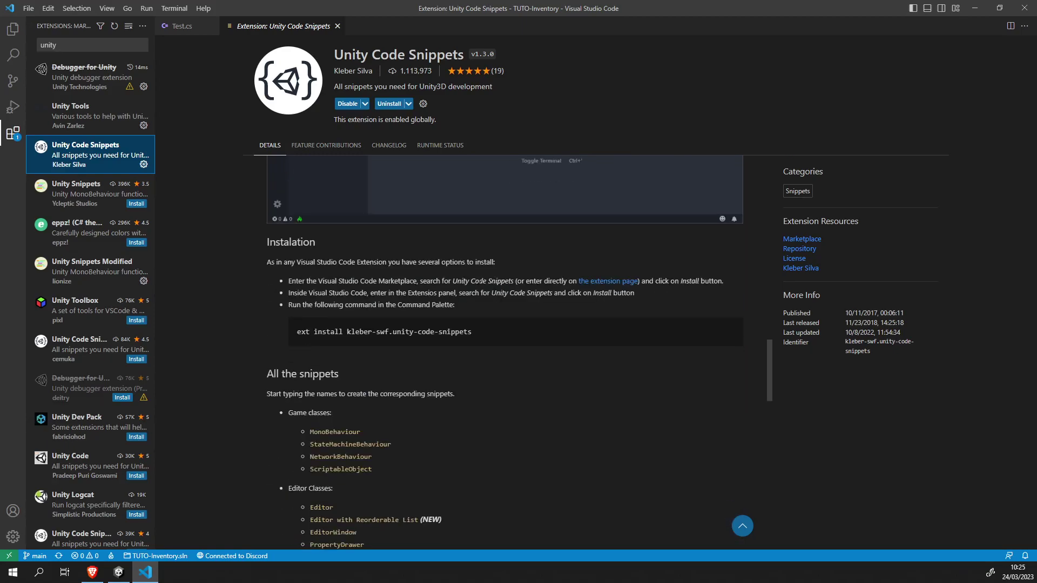
scroll(484, 282, down, 17)
middle_click(401, 314)
scroll(408, 251, up, 20)
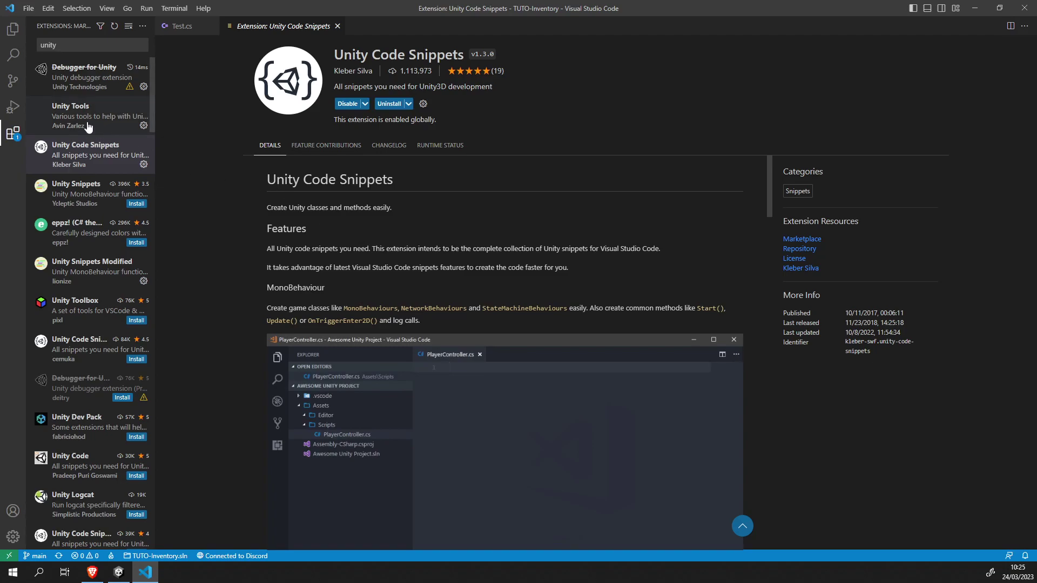
- Look over the other Unity extensions, search the marketplace for "them", and open the GitHub Theme details page
scroll(57, 208, down, 5)
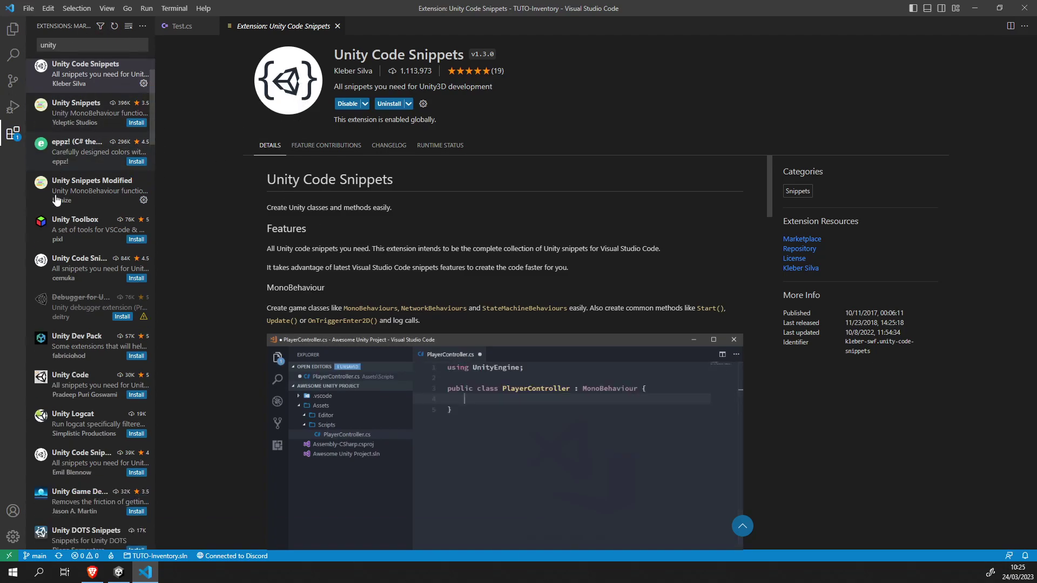
scroll(57, 208, up, 5)
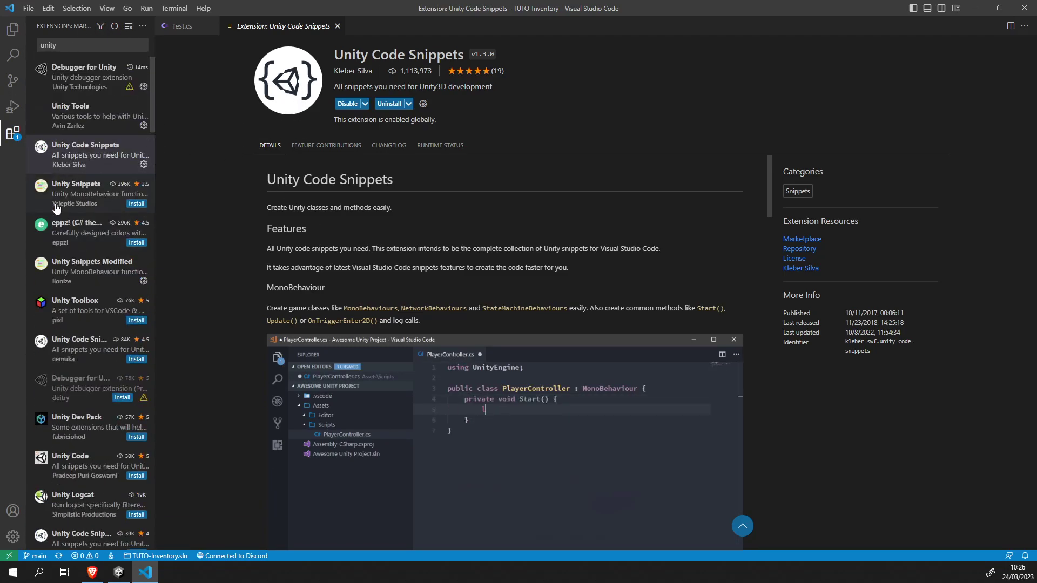
click(92, 44)
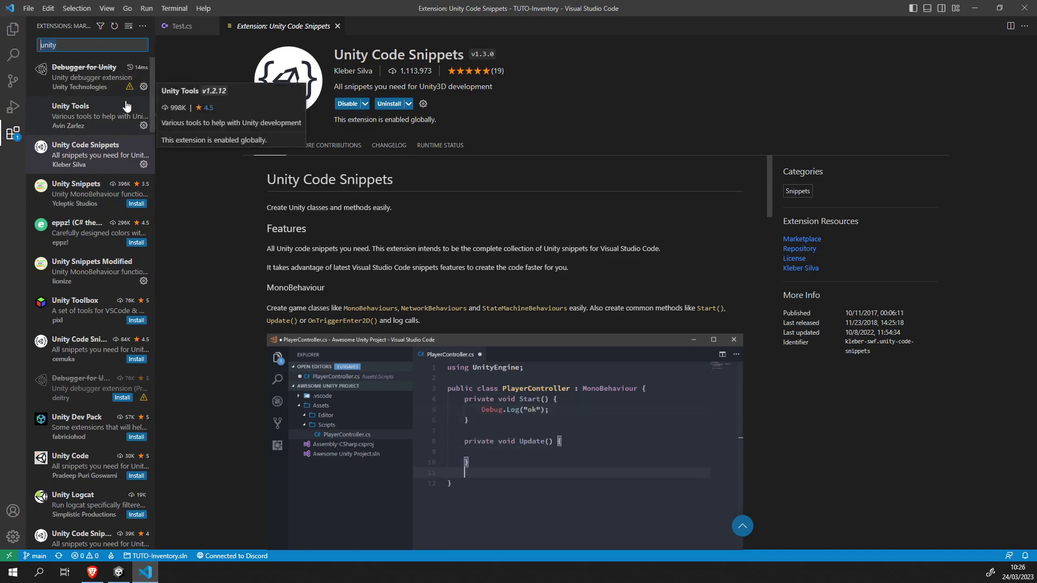
key(ctrl+a)
key(BackSpace)
text(them)
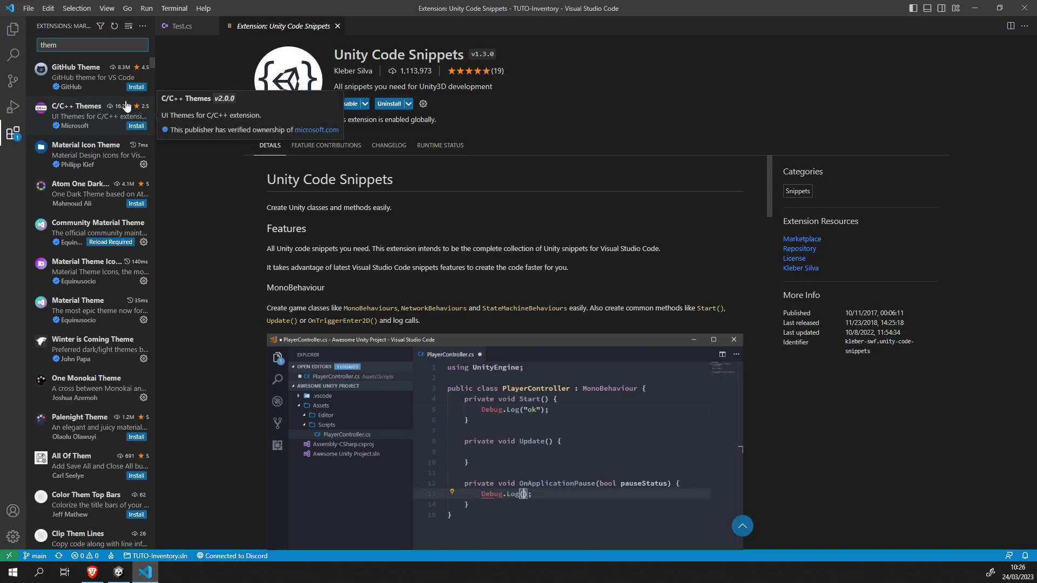
click(96, 91)
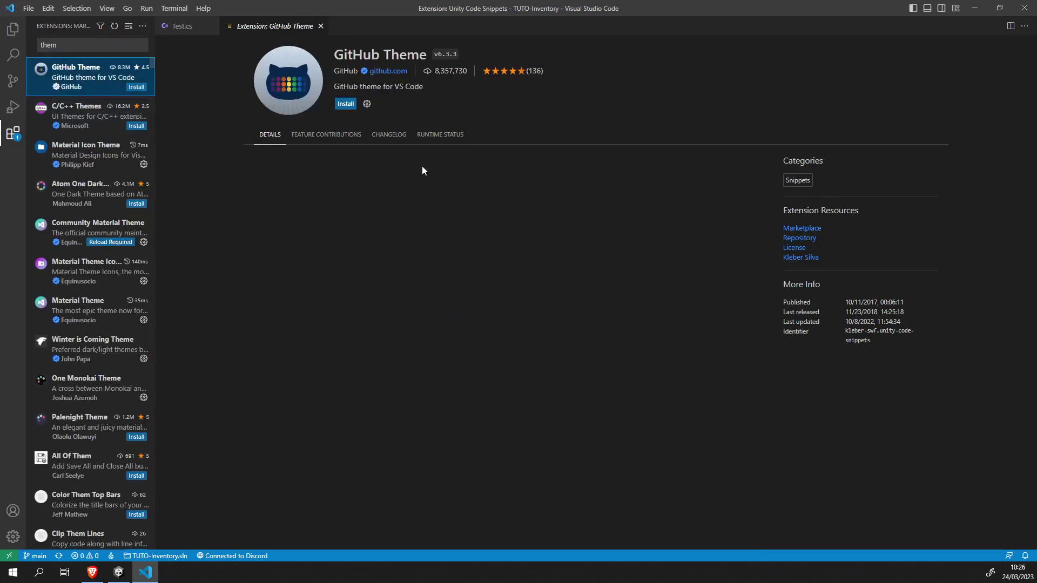
- Open the C/C++ Themes extension, highlight "C/C++" in its title, and look through its example theme previews
click(71, 121)
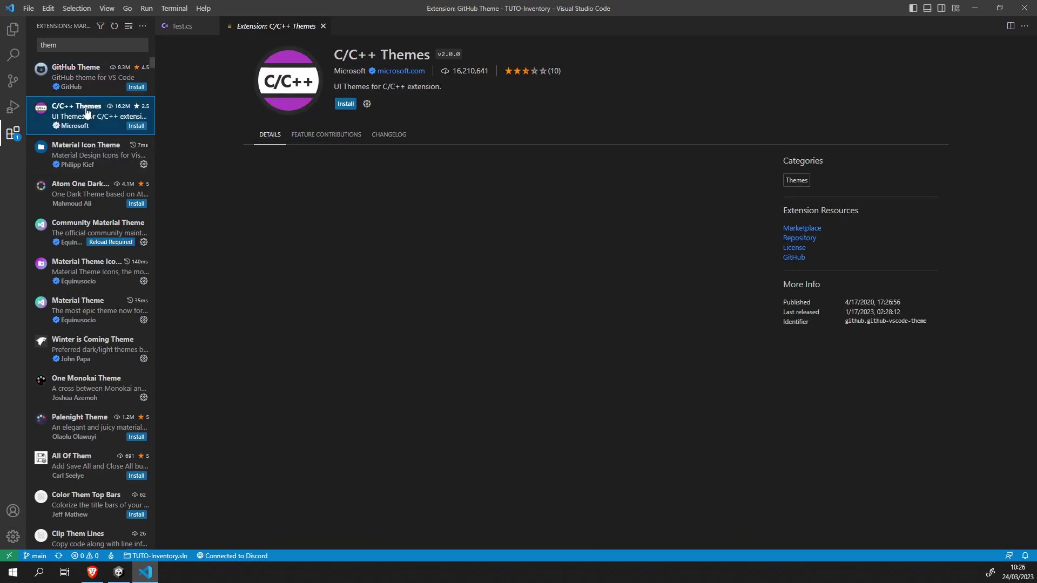
drag(336, 54, 376, 57)
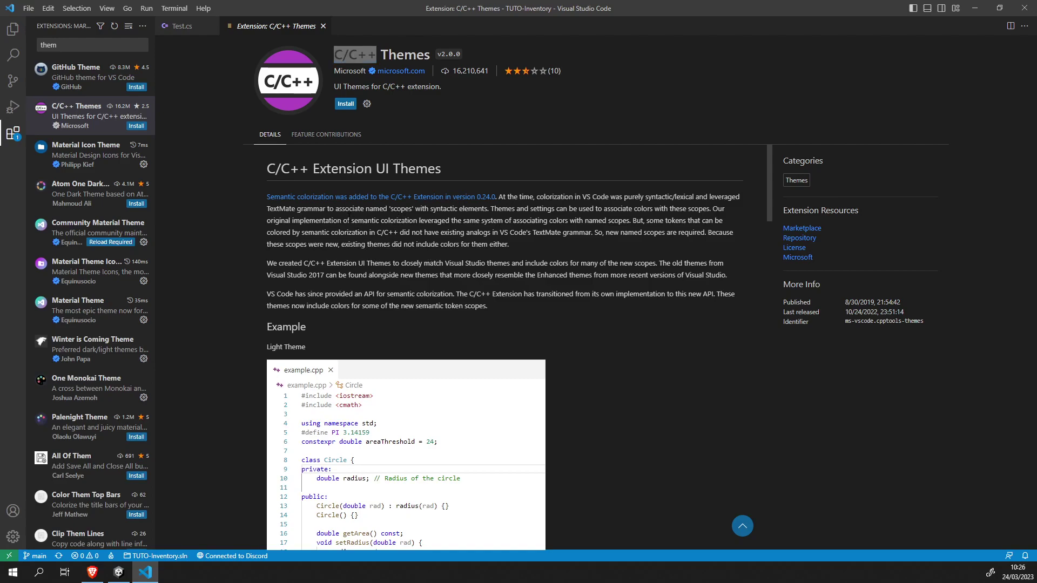
scroll(346, 216, down, 5)
scroll(325, 213, down, 5)
scroll(262, 255, down, 6)
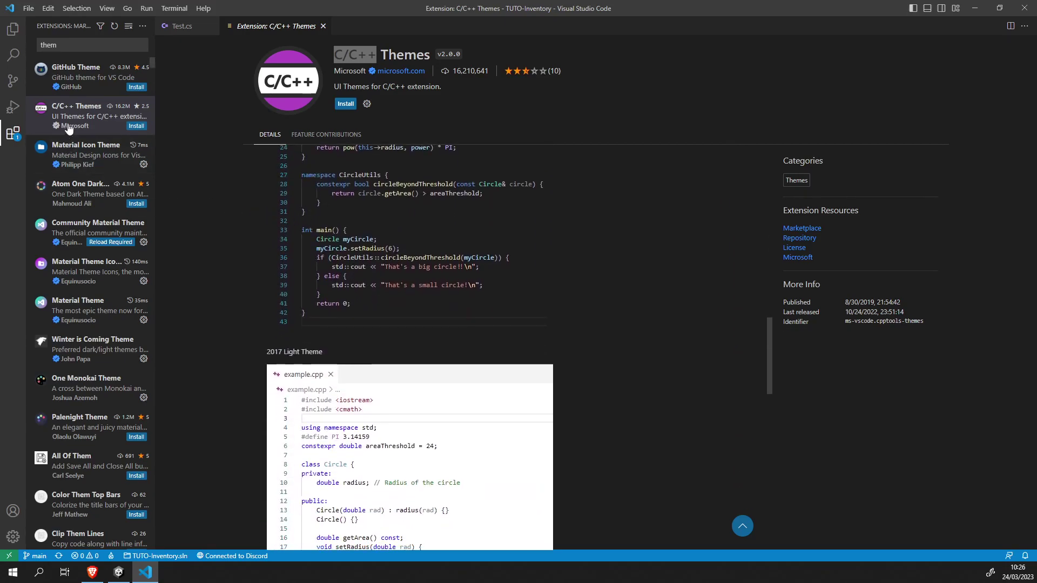
- Open the Material Icon Theme and Atom One Dark Theme extensions in turn and examine their details pages
click(80, 160)
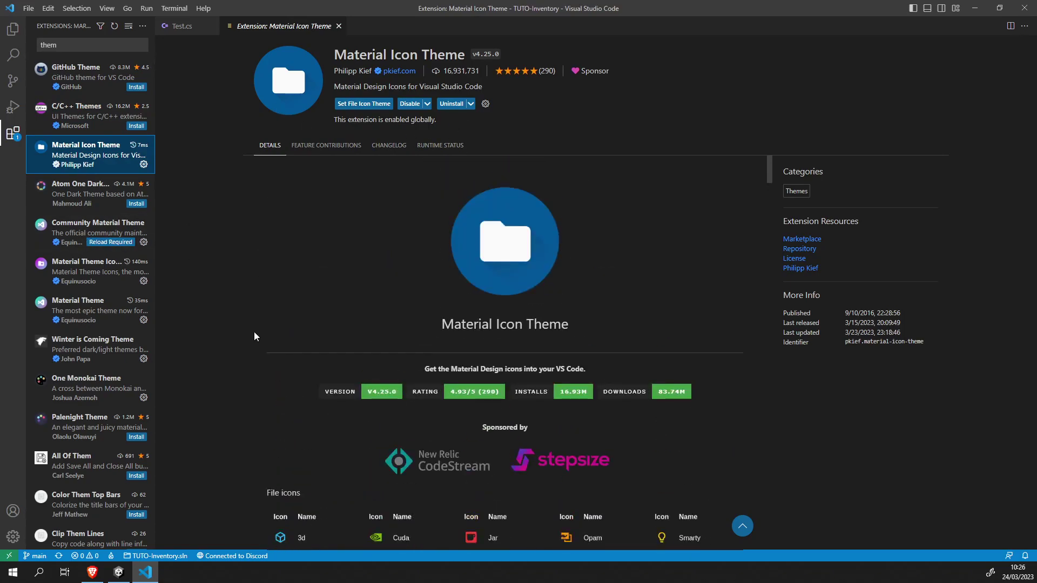
scroll(99, 252, down, 5)
scroll(99, 251, up, 5)
click(83, 197)
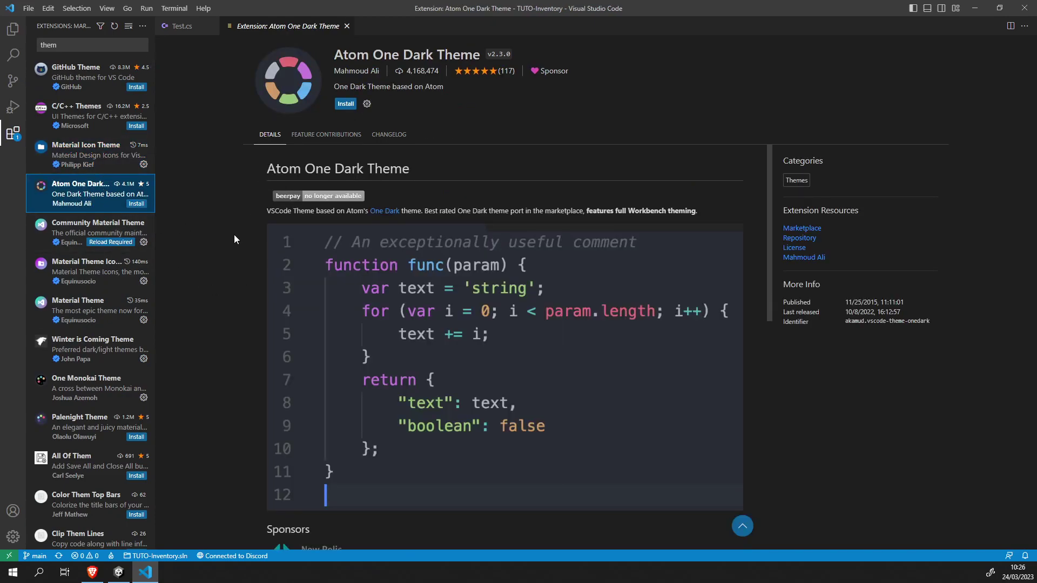
scroll(354, 206, down, 10)
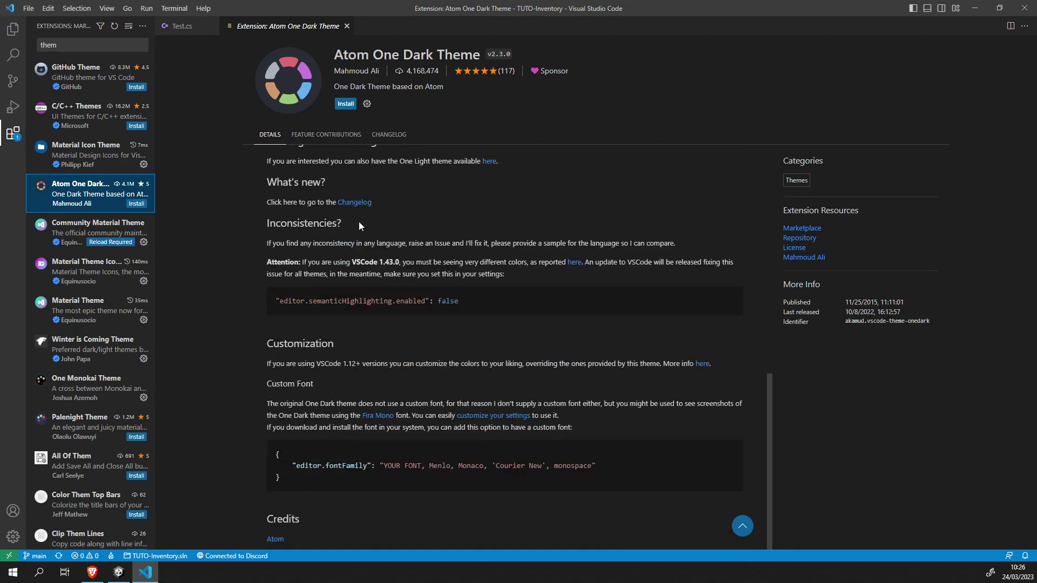
scroll(388, 215, up, 10)
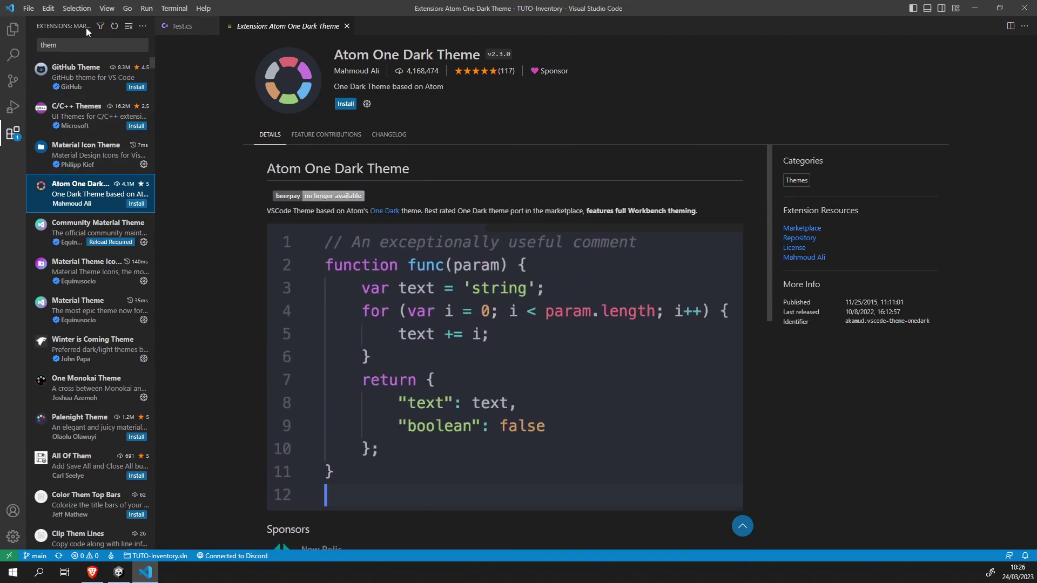
- Browse the remaining theme extensions, open Winter is Coming Theme, and look through its preview images
scroll(117, 287, down, 2)
scroll(117, 286, down, 5)
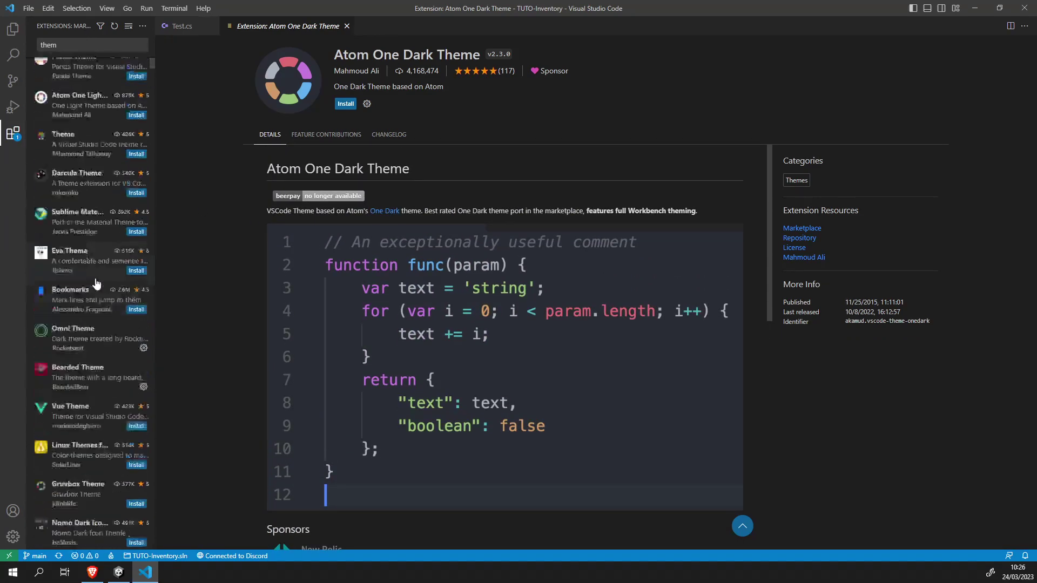
scroll(96, 283, up, 5)
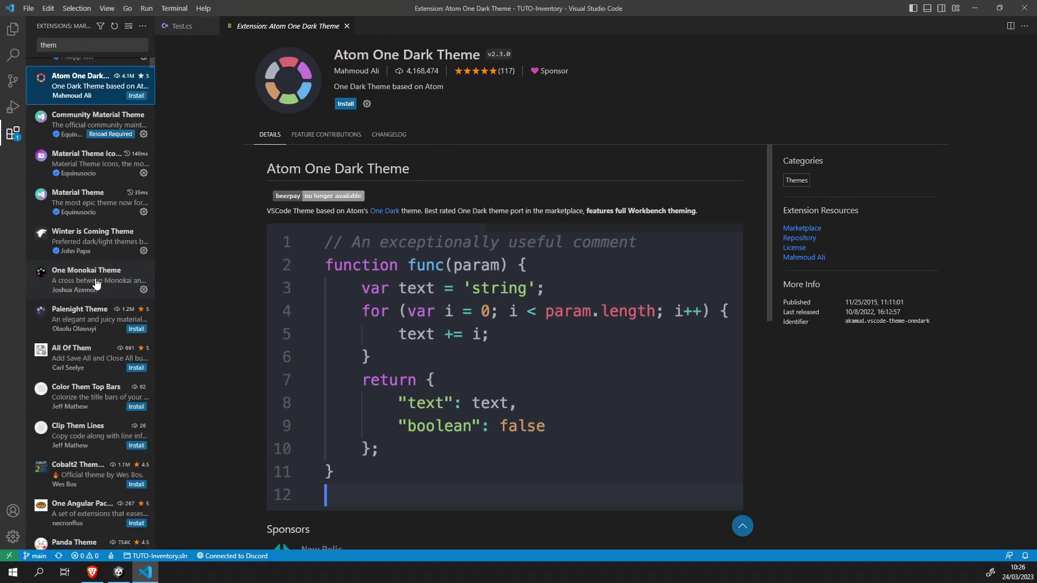
click(78, 244)
scroll(369, 243, down, 8)
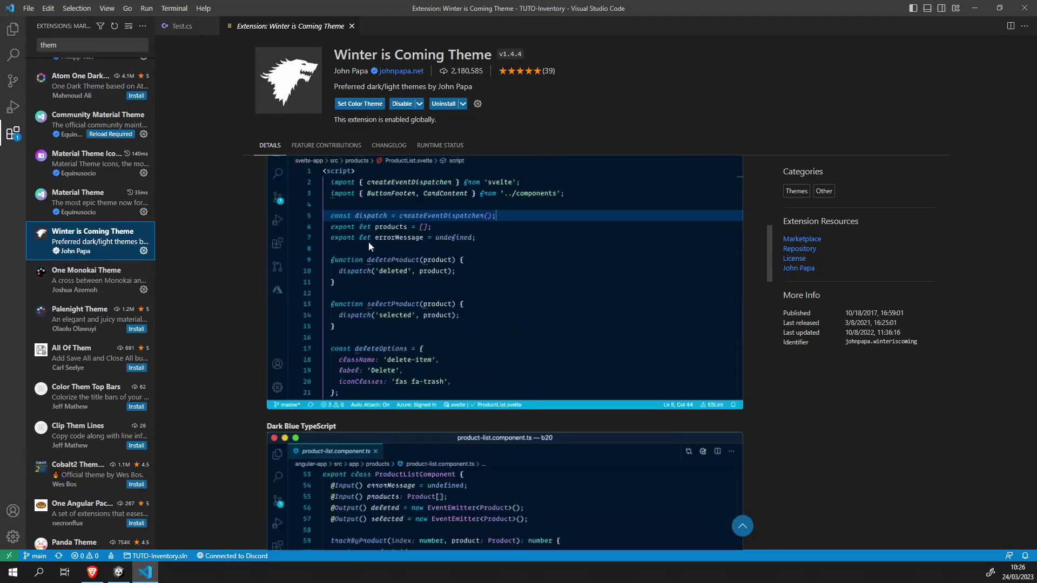
scroll(369, 244, up, 6)
scroll(101, 95, up, 2)
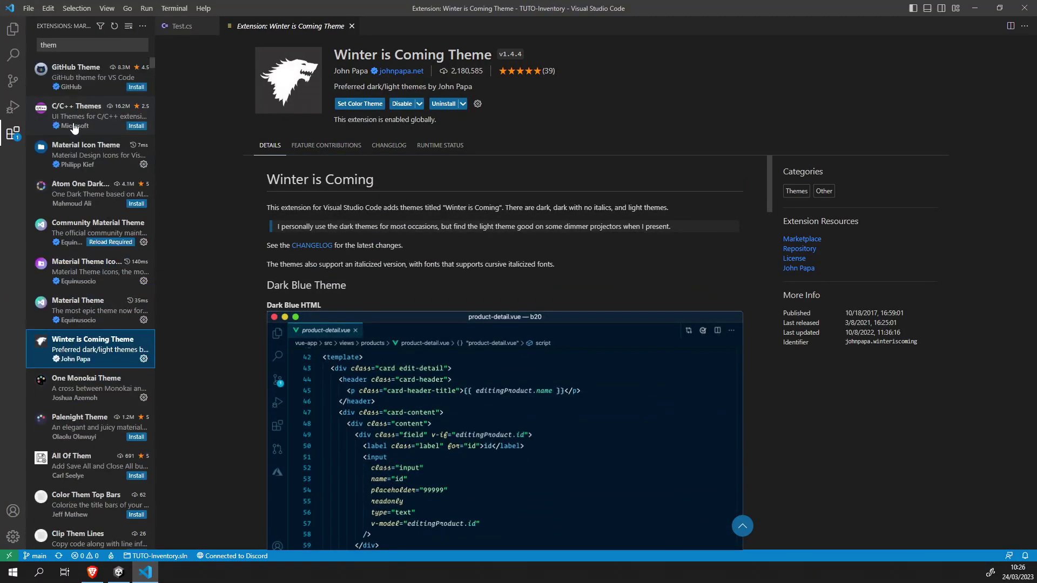
- Bring up the color theme list and preview the themes next to Visual Studio 2019 Dark
click(28, 8)
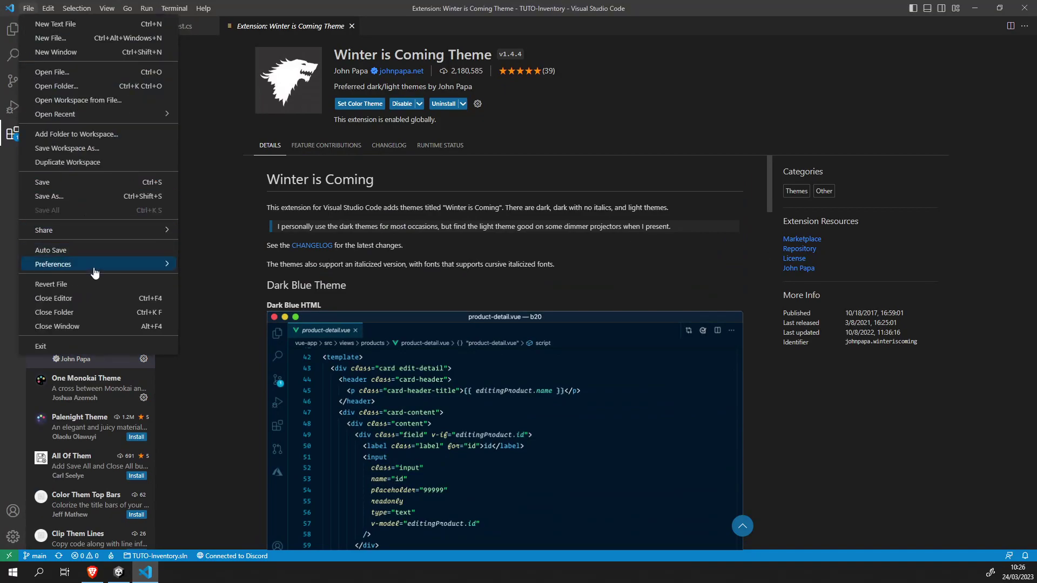
mouse_move(135, 264)
mouse_move(208, 354)
click(386, 353)
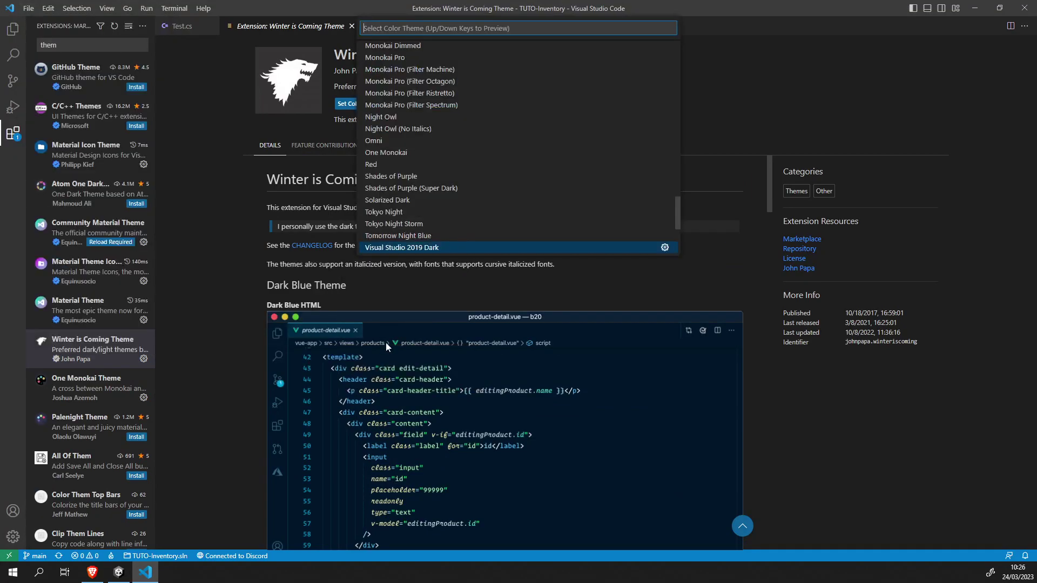
key(Up)
key(Up)
key(Down)
key(Down)
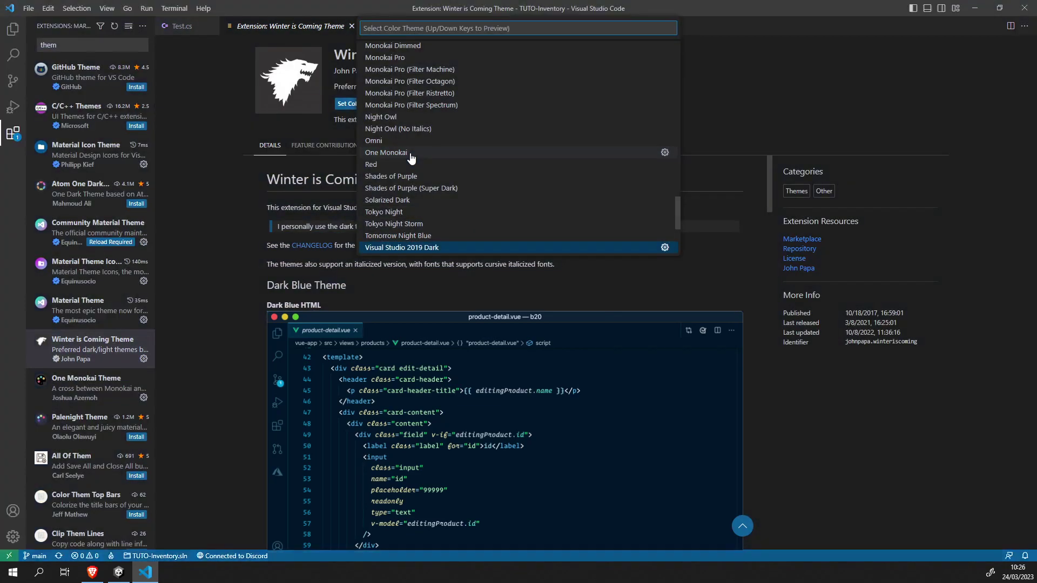
- Dismiss the color theme list and close the Winter is Coming Theme page to return to Test.cs
click(220, 101)
click(183, 31)
click(351, 26)
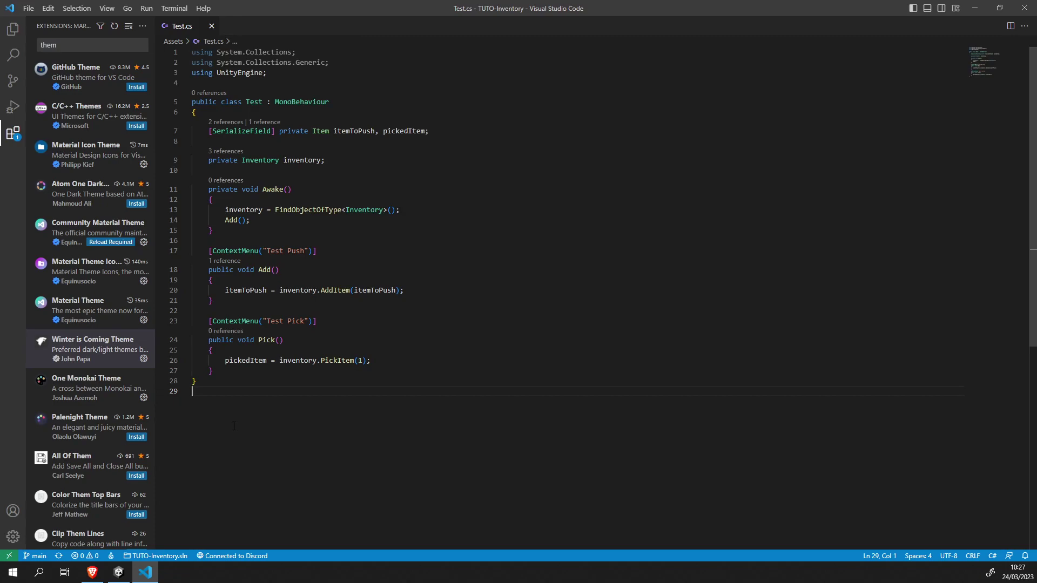